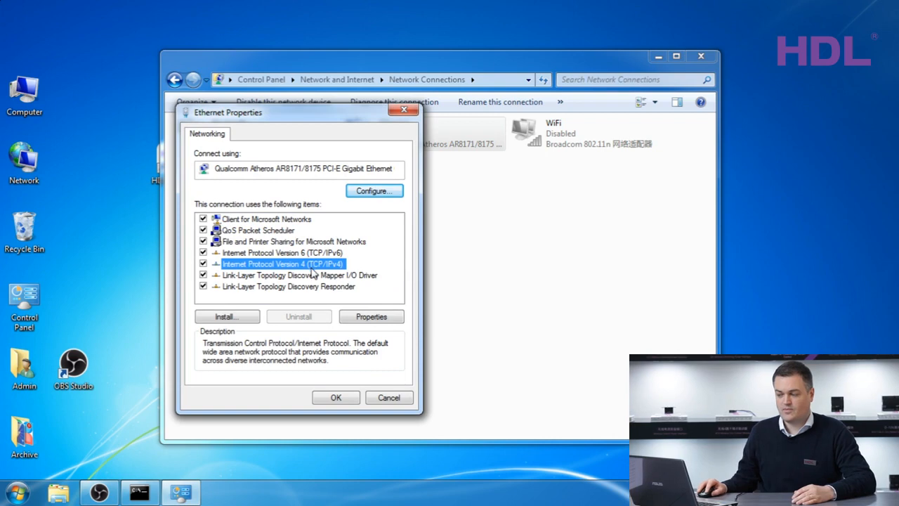
Give the Ethernet adapter's IPv4 protocol the static IP address 192.168.10.10 with subnet mask 255.255.255.0 and save the connection properties
click(370, 317)
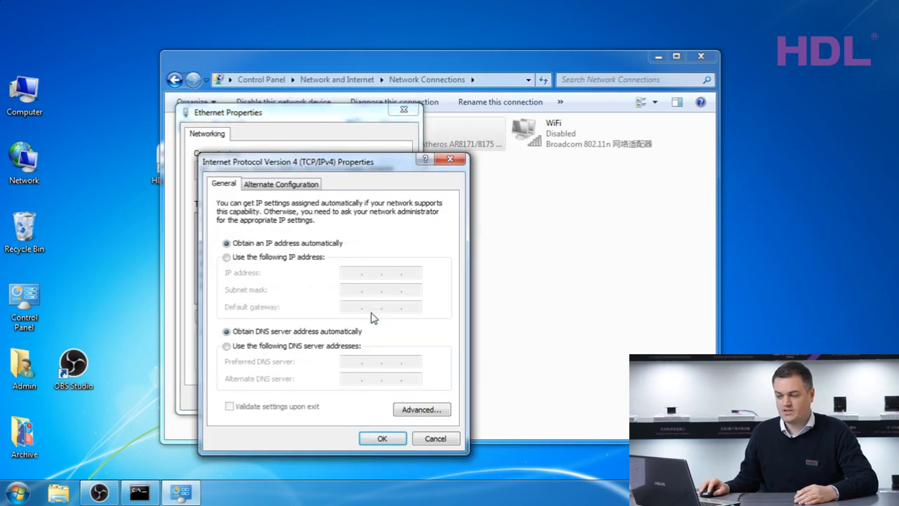
click(251, 259)
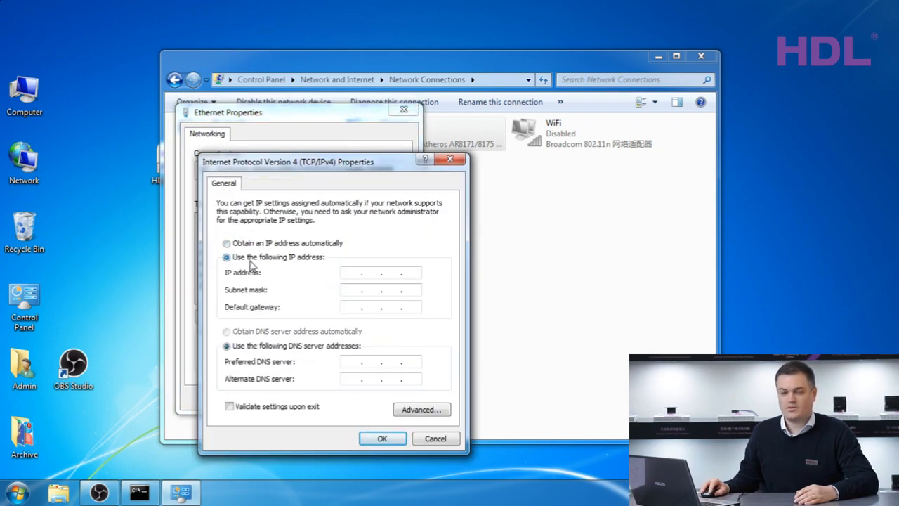
click(352, 272)
text(192 . 168 . 10 .)
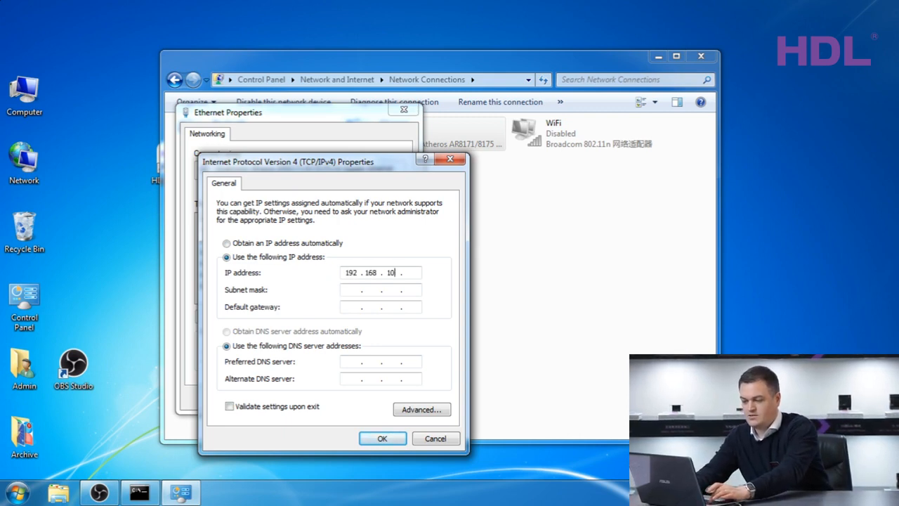
key(Tab)
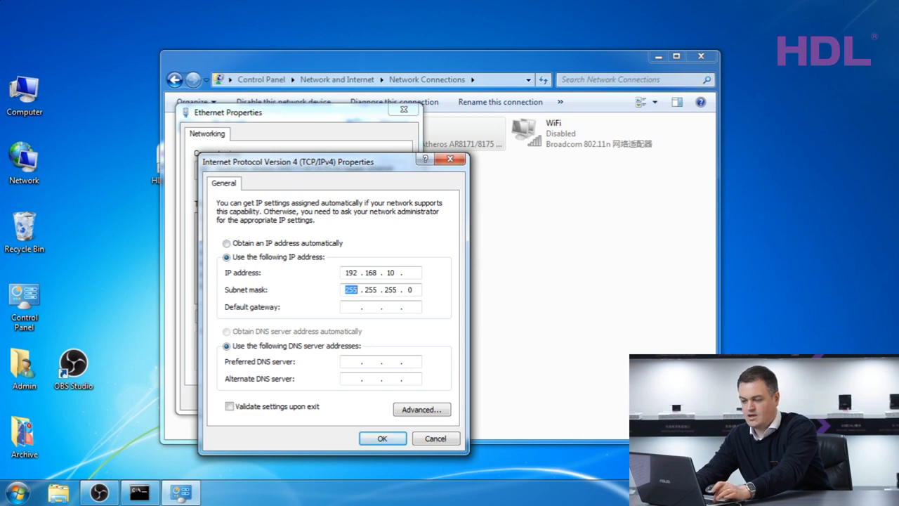
click(411, 271)
text(10)
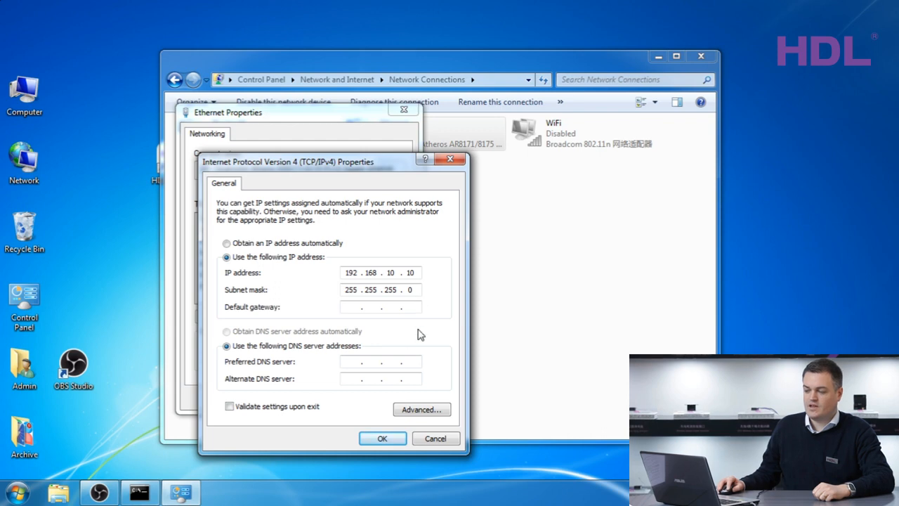
click(382, 438)
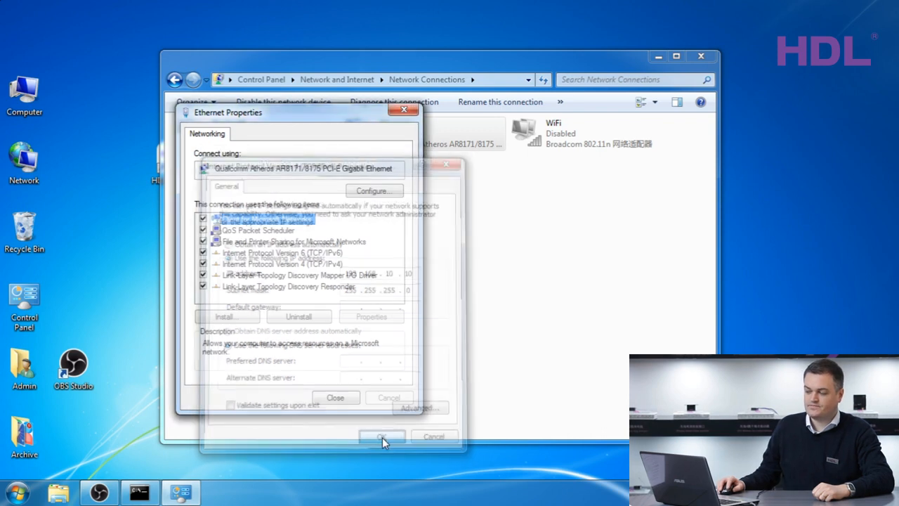
click(333, 398)
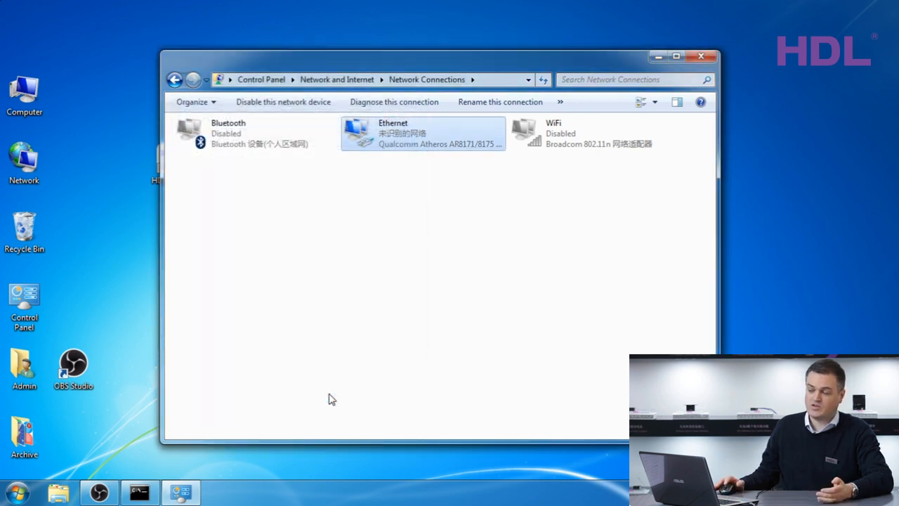
Run ipconfig in a Command Prompt to check the Ethernet adapter's IPv4 address, and close the window
click(16, 494)
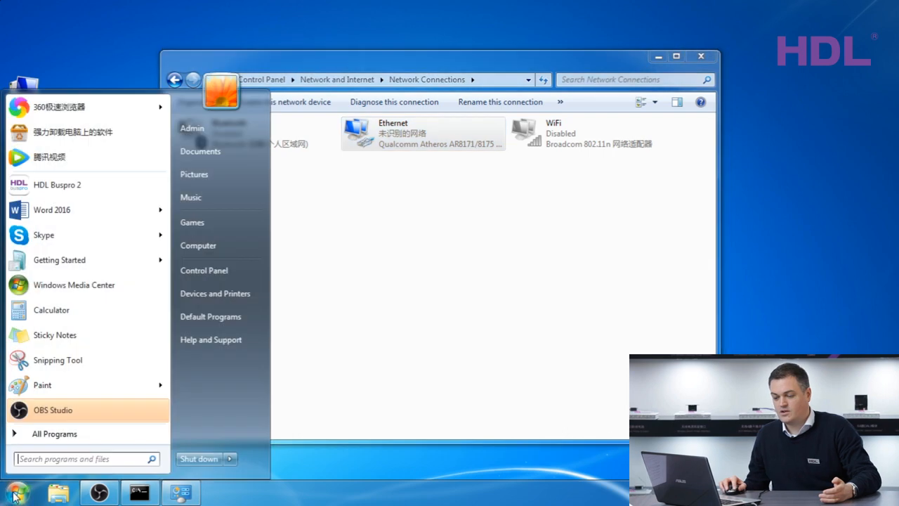
text(cmd)
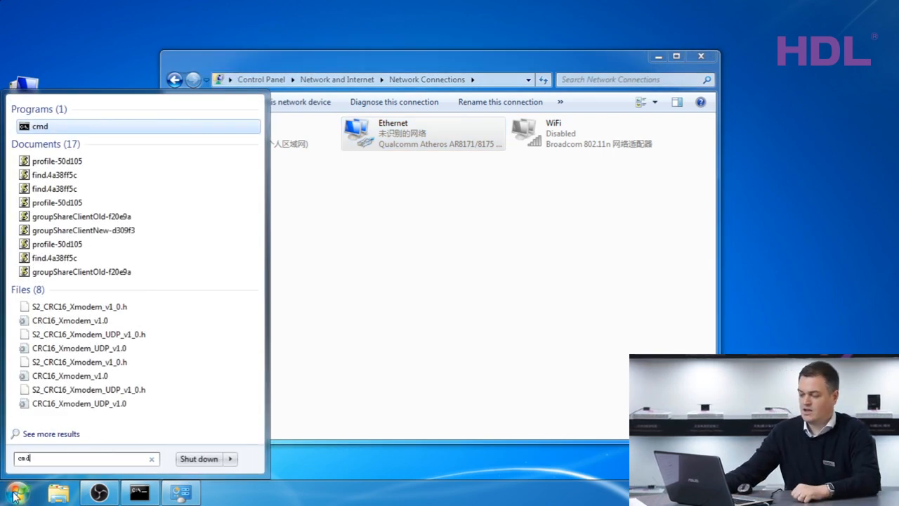
key(Return)
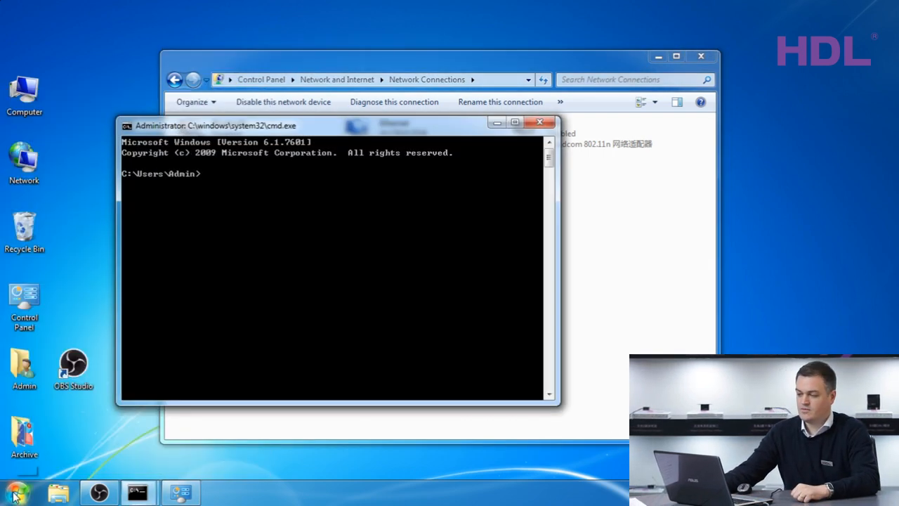
text(ipconfig)
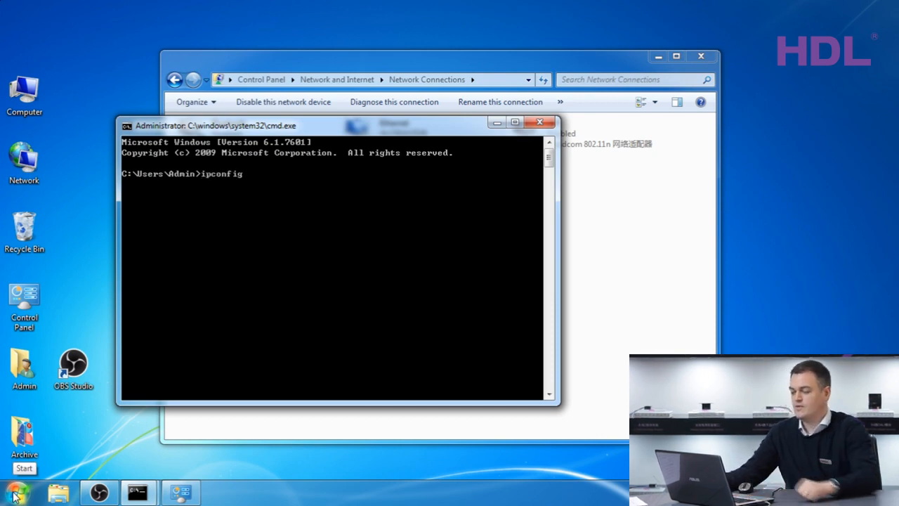
key(Return)
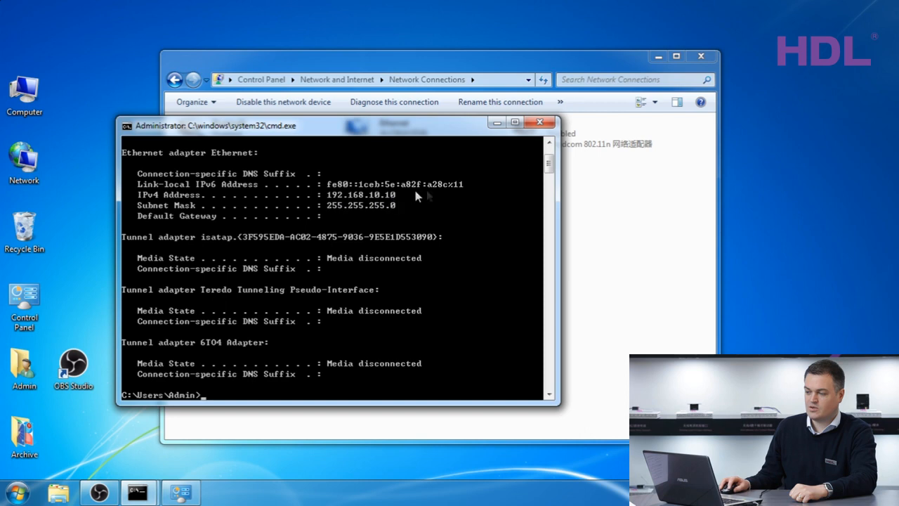
click(540, 123)
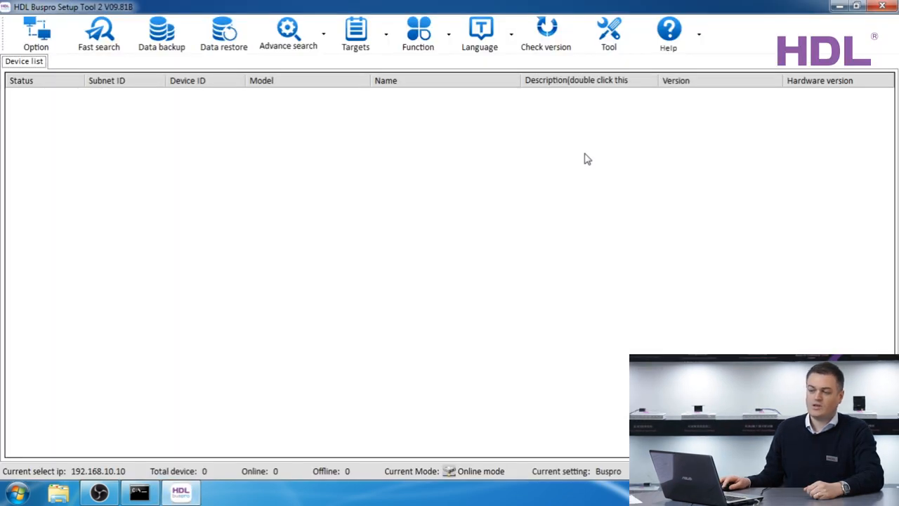
Run a fast search for bus devices in HDL Buspro Setup Tool 2 and review the device IDs of the listed modules
click(96, 42)
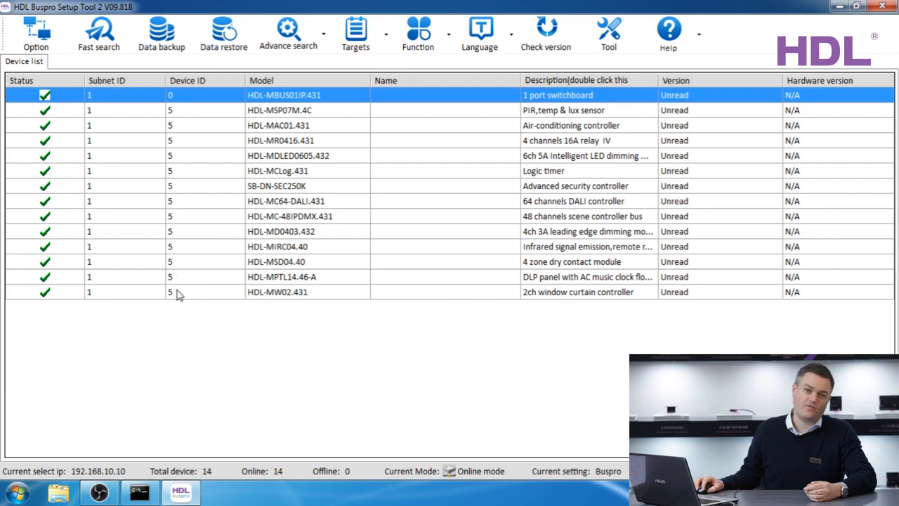
click(184, 116)
click(184, 128)
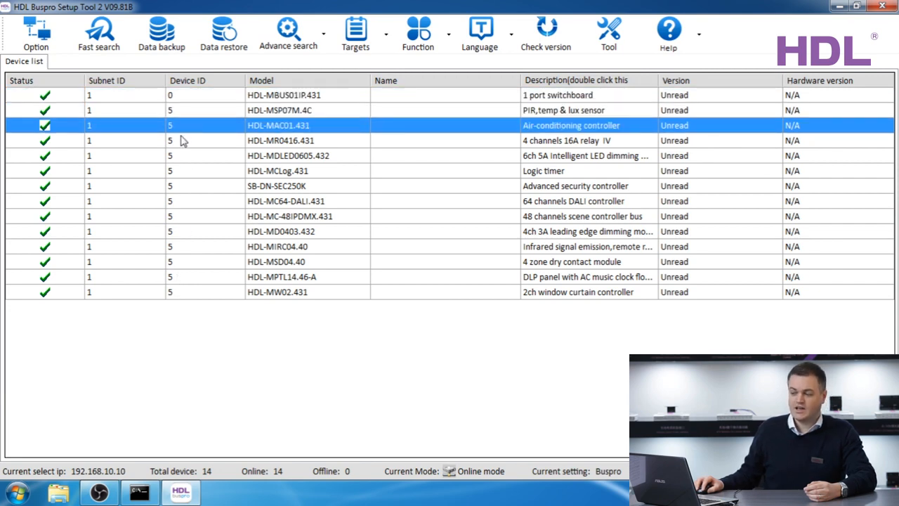
click(182, 141)
click(178, 157)
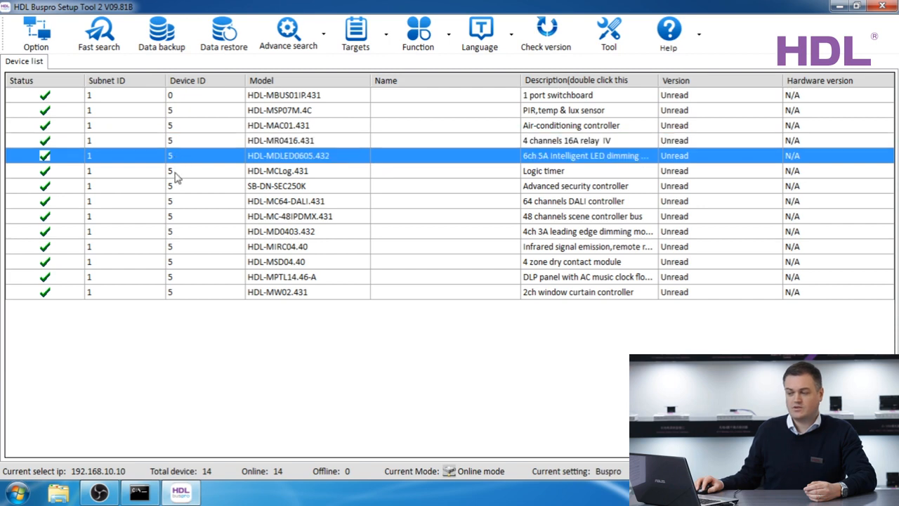
click(180, 172)
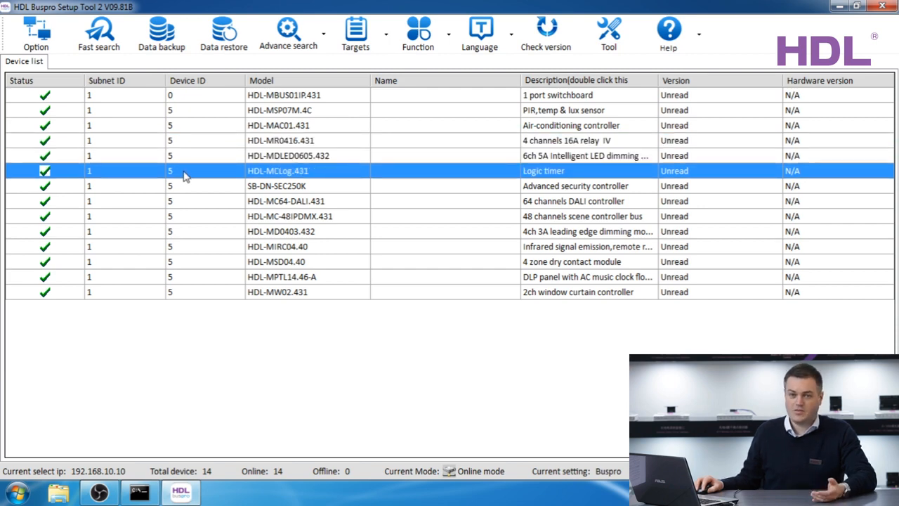
Modify the address of the HDL-MSP07M.4C sensor, keeping subnet ID 1 and setting its new device ID to 1
right_click(178, 119)
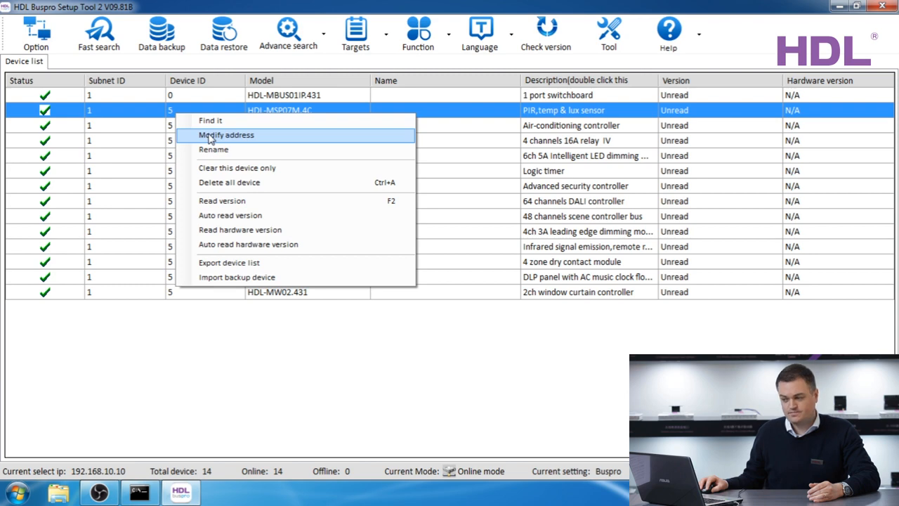
click(163, 117)
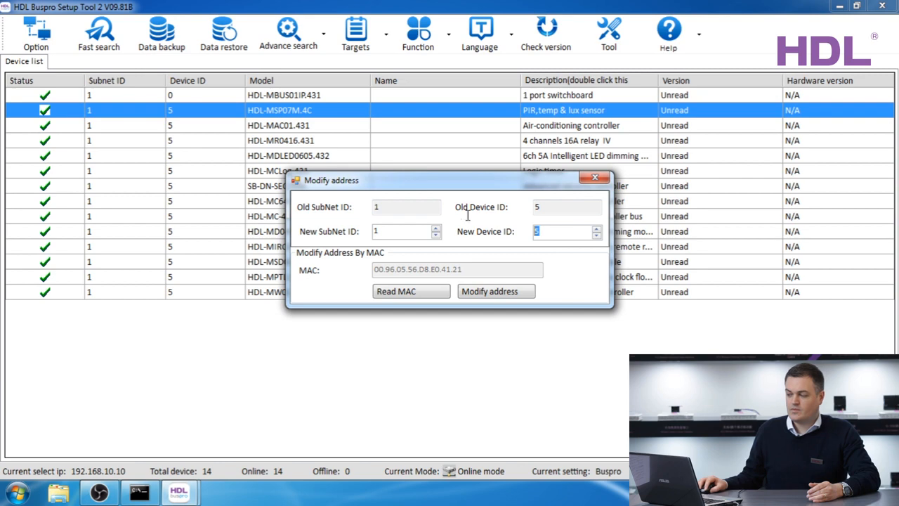
text(1)
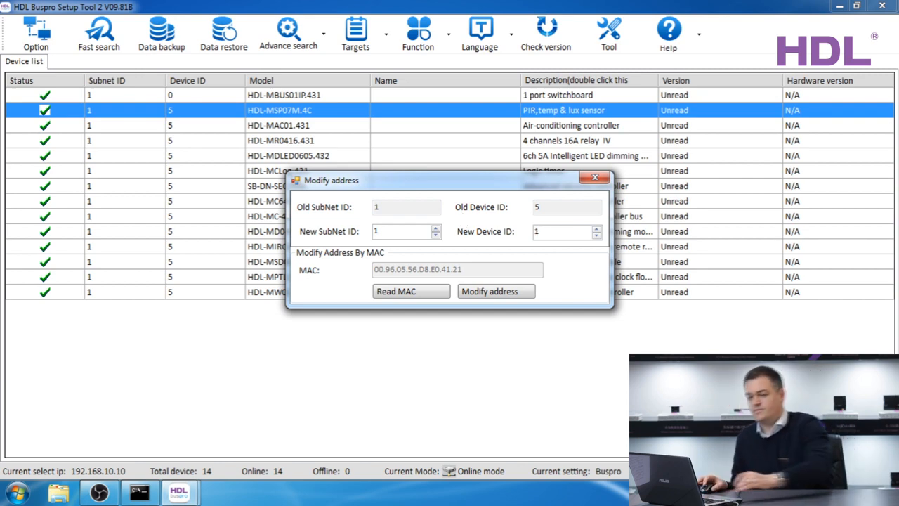
click(491, 294)
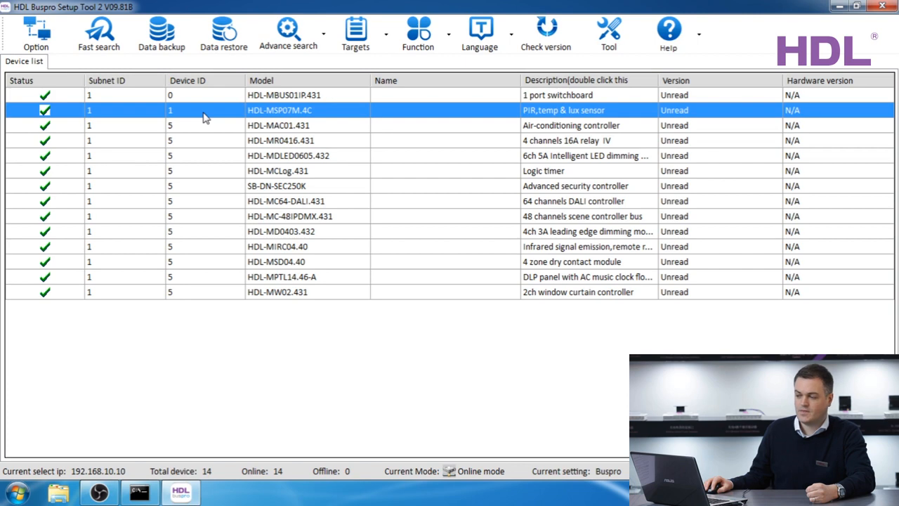
Modify the address of the HDL-MAC01.431 air-conditioning controller, setting its new device ID to 2
click(188, 128)
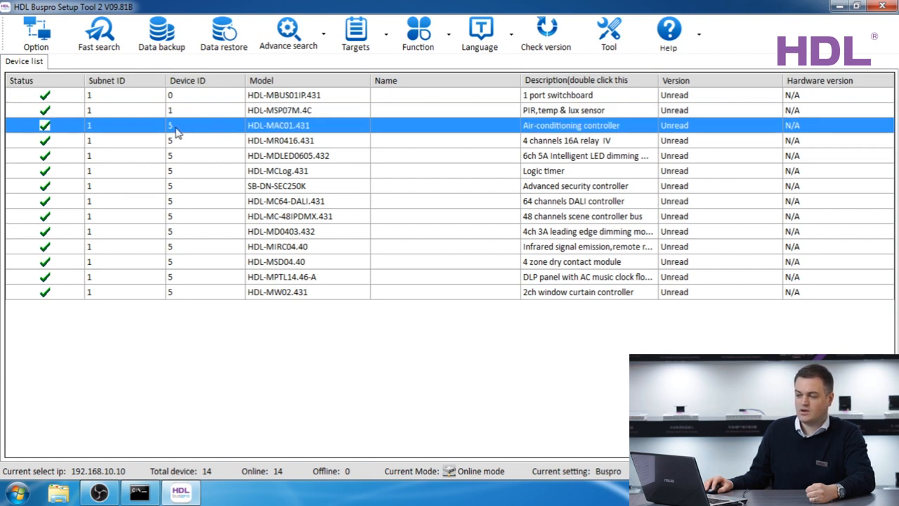
double_click(177, 133)
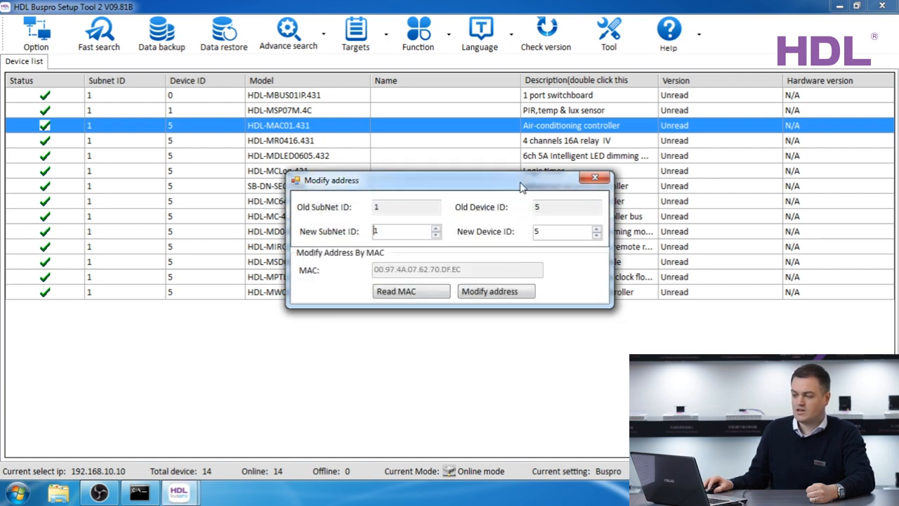
drag(555, 236, 535, 233)
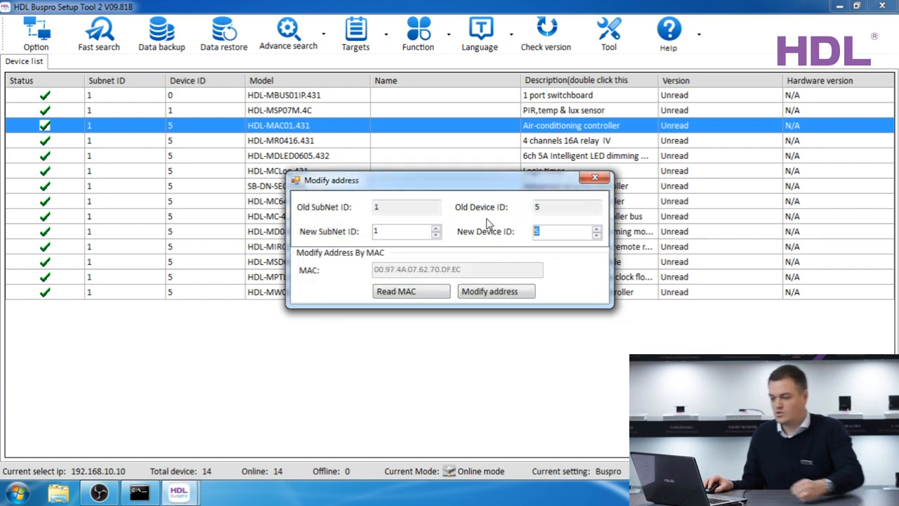
text(2)
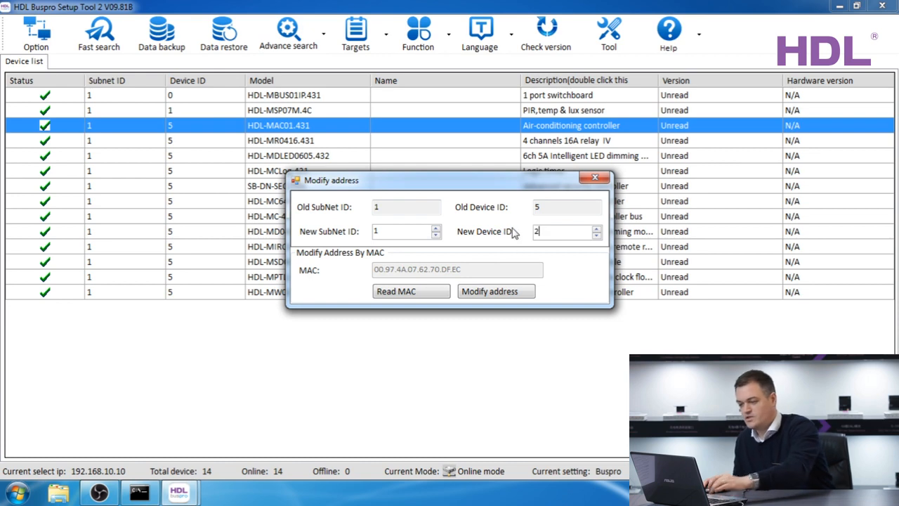
click(476, 294)
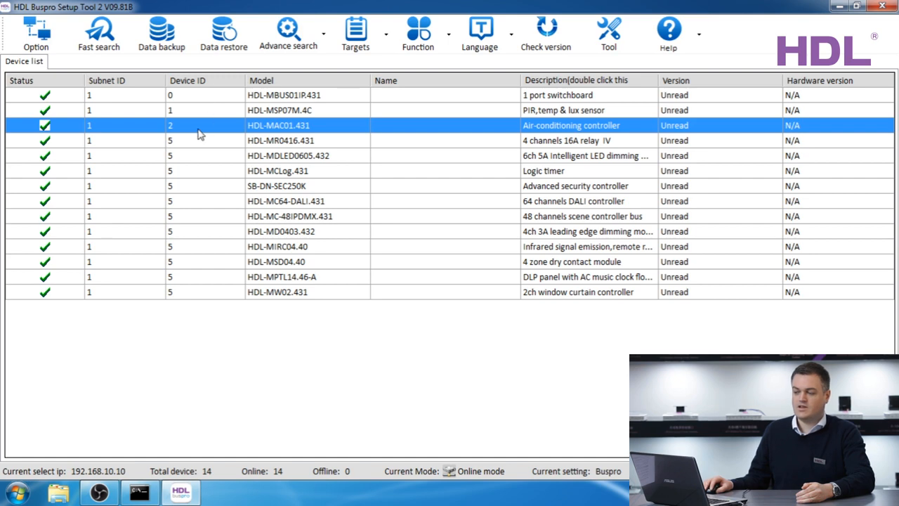
Delete all devices from the list and add address mode devices with Auto modify, using subnet ID 1 and starting at device ID 3
right_click(199, 135)
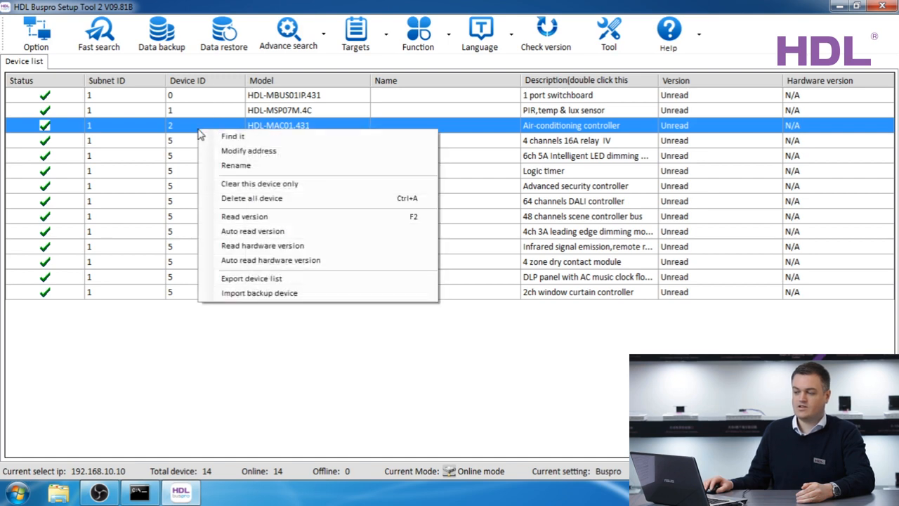
click(236, 200)
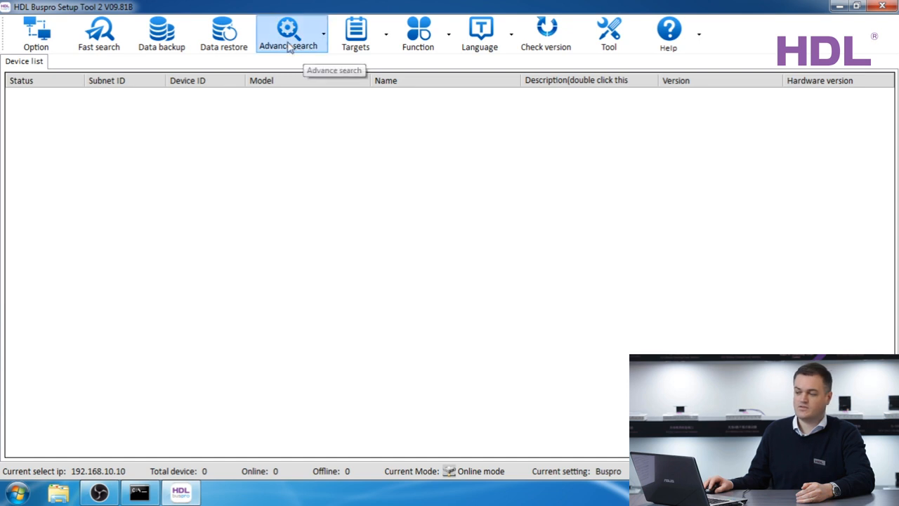
click(291, 28)
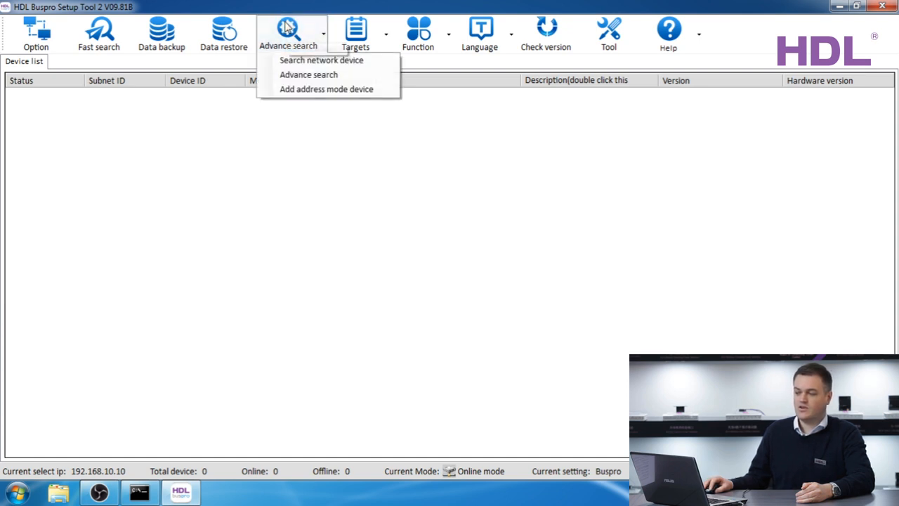
click(305, 93)
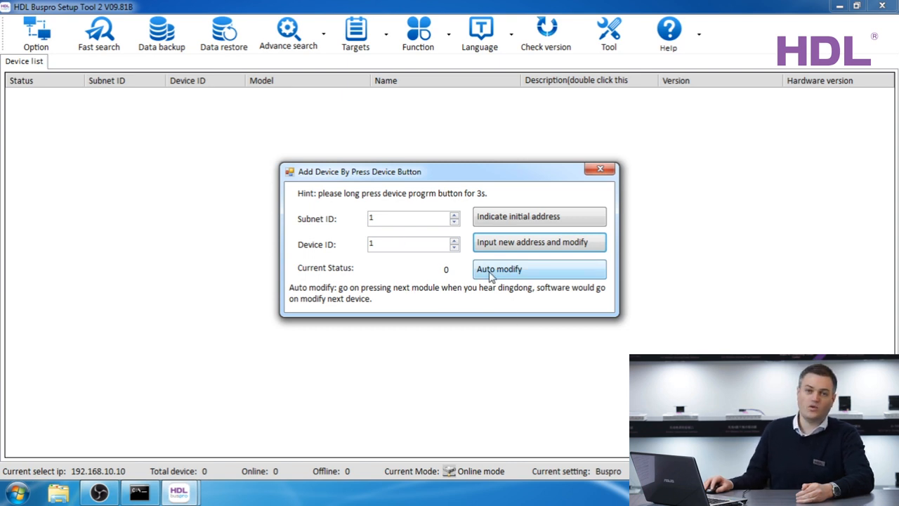
double_click(378, 244)
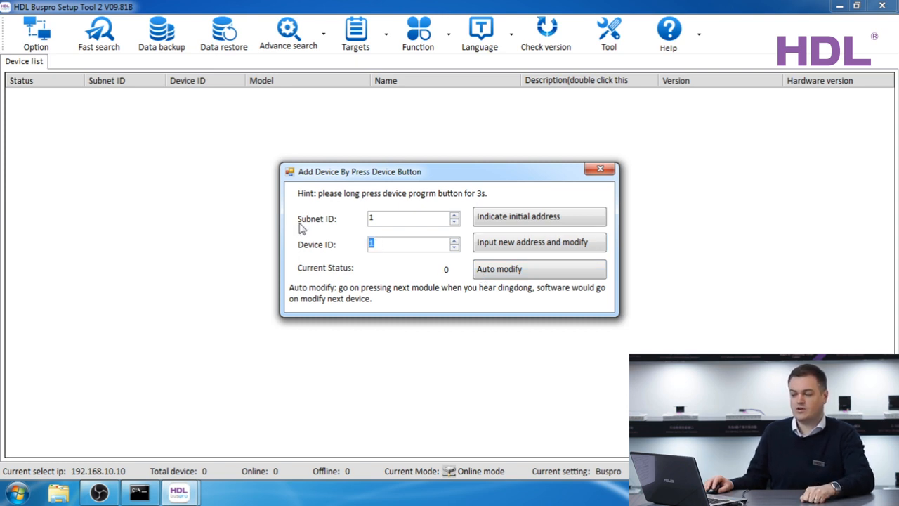
text(3)
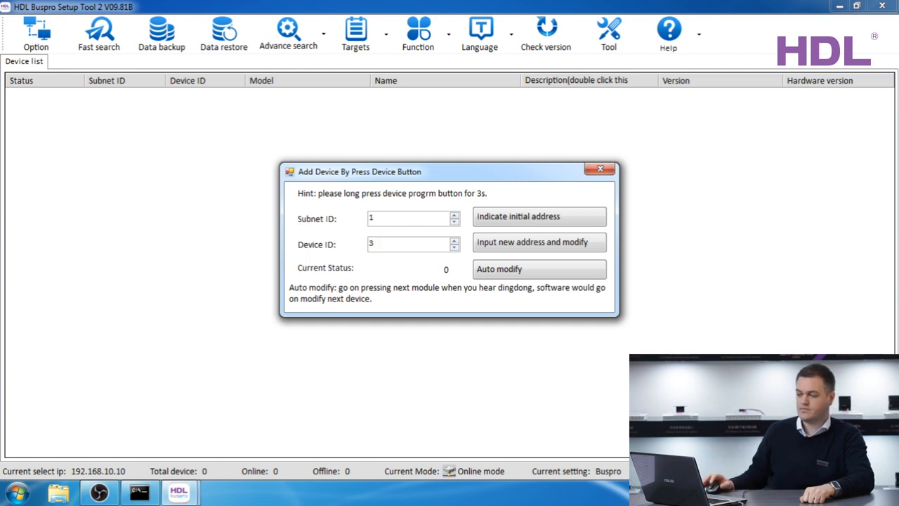
click(513, 275)
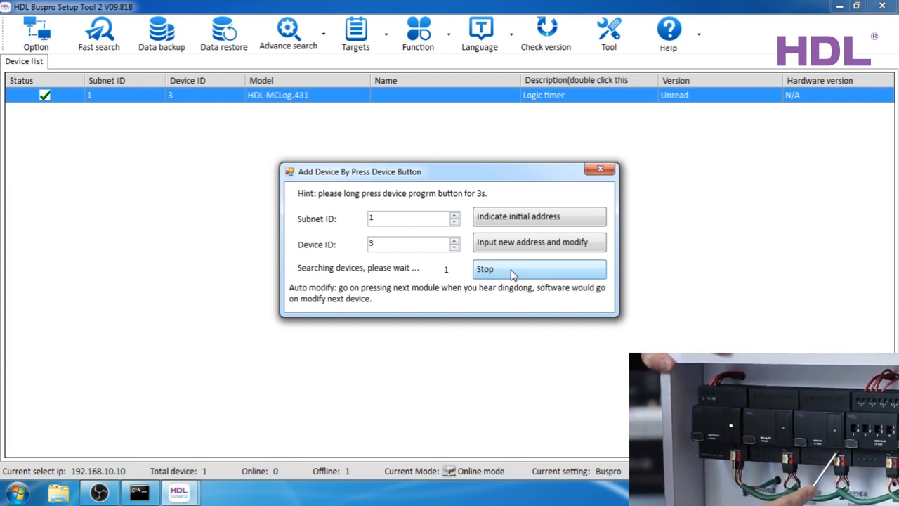
click(512, 273)
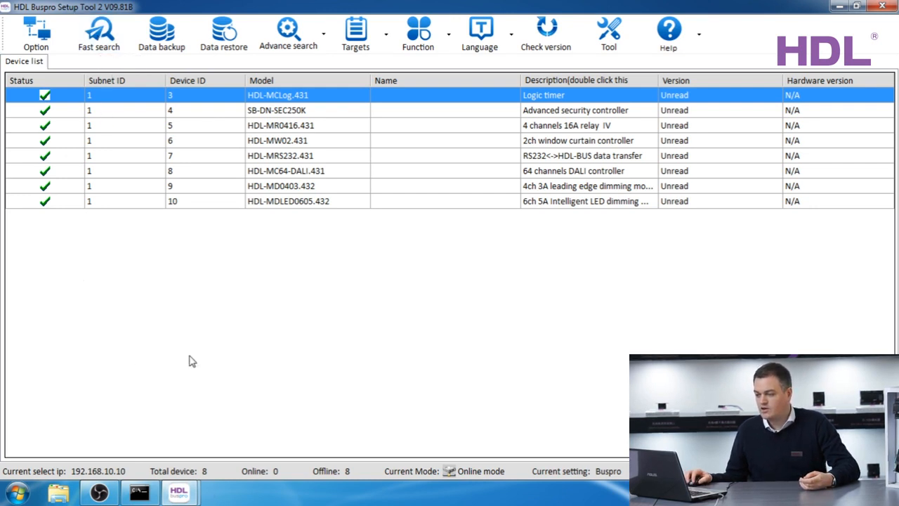
Run a fast search for bus devices and check which listed modules share device ID 5
click(105, 35)
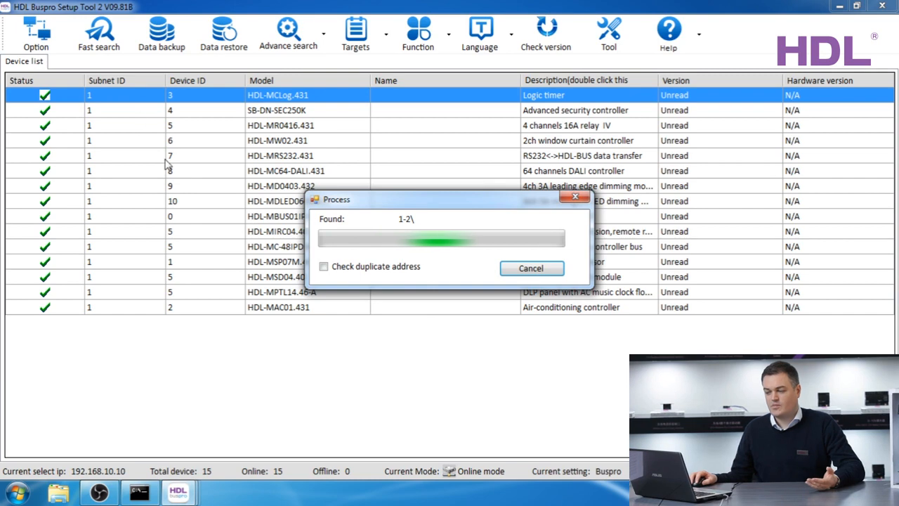
drag(367, 203, 531, 321)
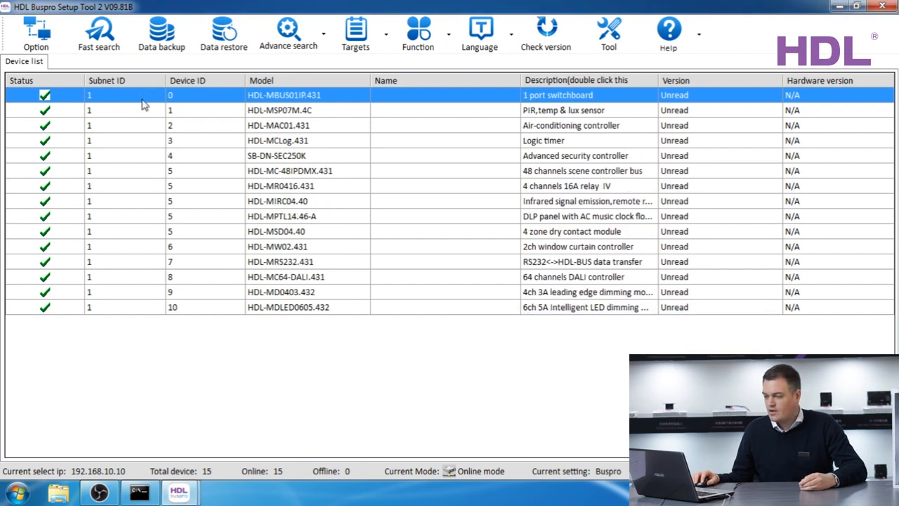
click(207, 174)
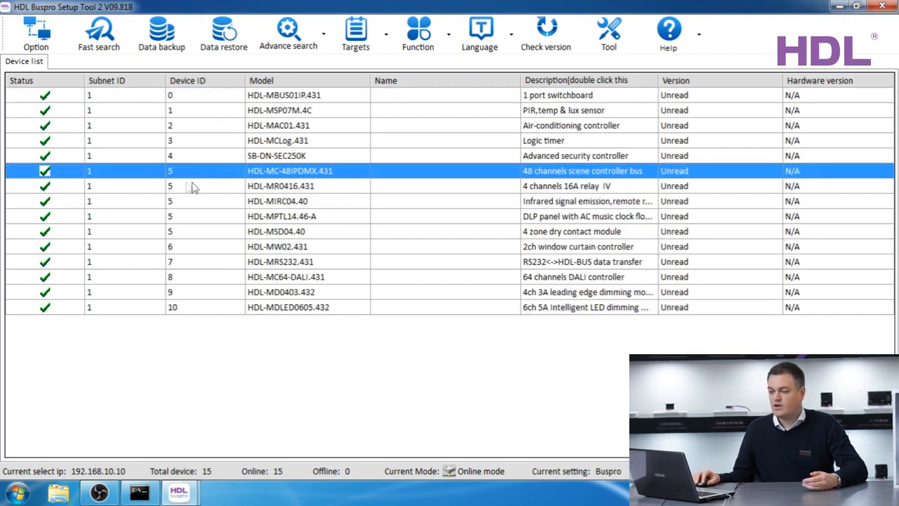
click(203, 188)
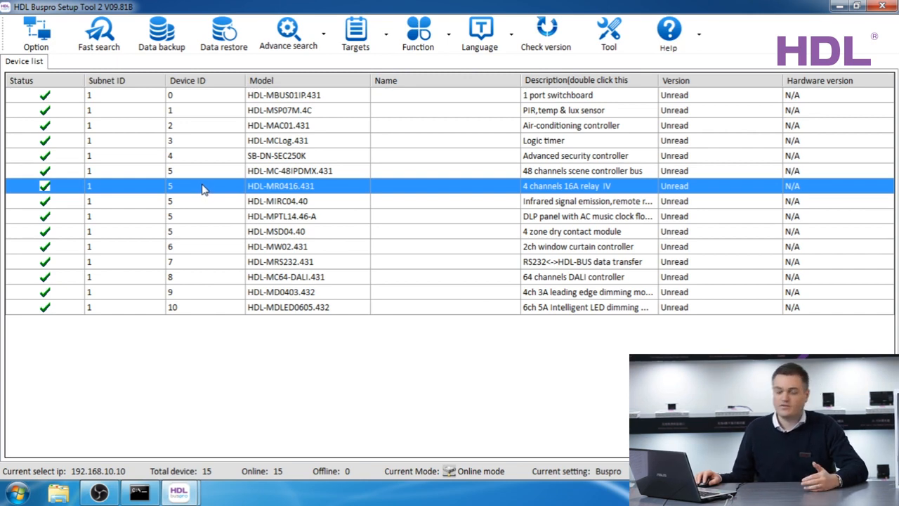
Modify the address of the HDL-MIRC04.40 infrared module, setting its new device ID to 11
click(283, 204)
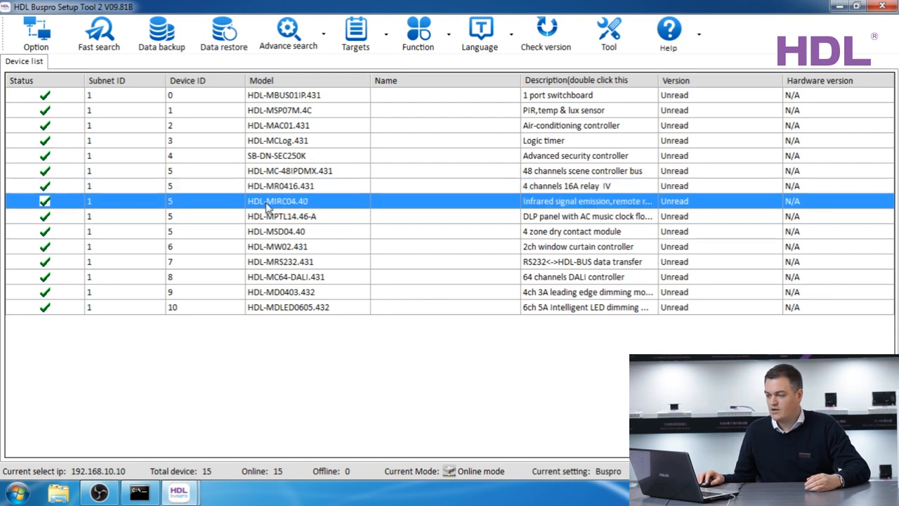
double_click(177, 206)
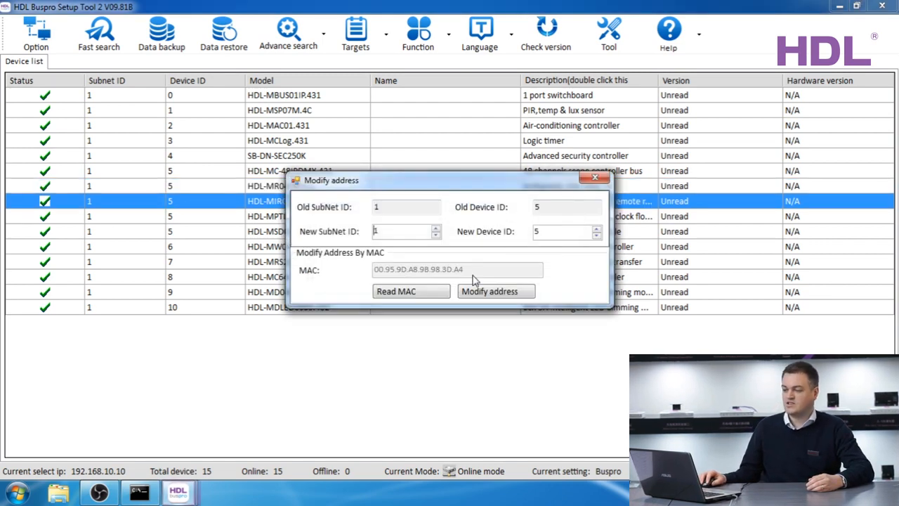
double_click(565, 231)
text(10)
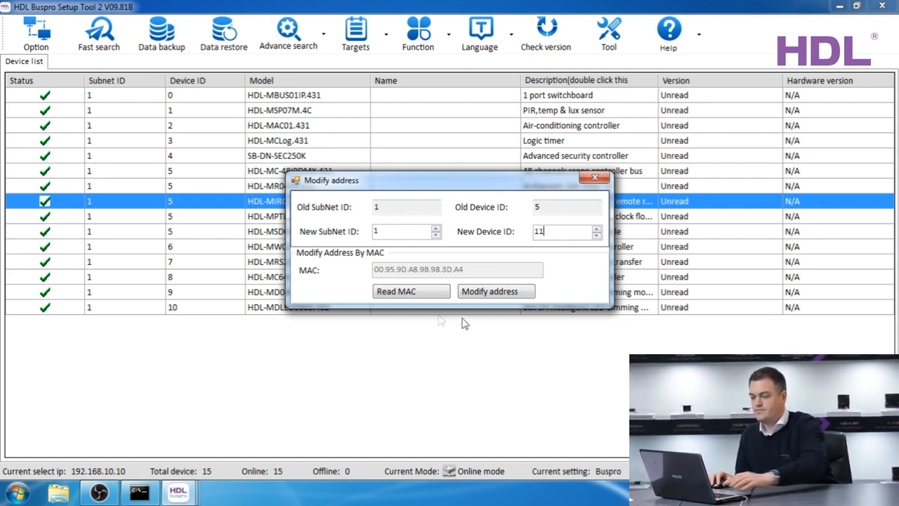
key(BackSpace)
text(1)
click(490, 291)
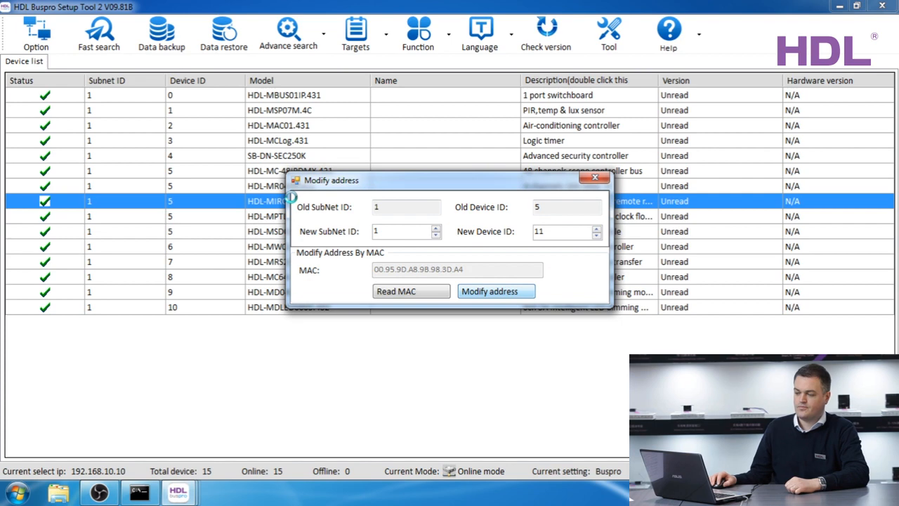
Modify the address of the HDL-MPTL14.46-A DLP panel, reading its MAC and setting the new device ID to 12
click(265, 219)
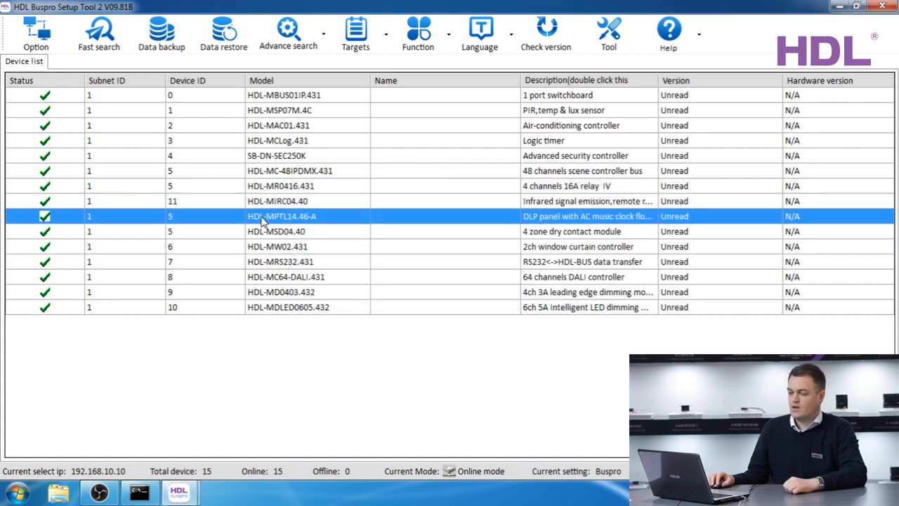
double_click(179, 221)
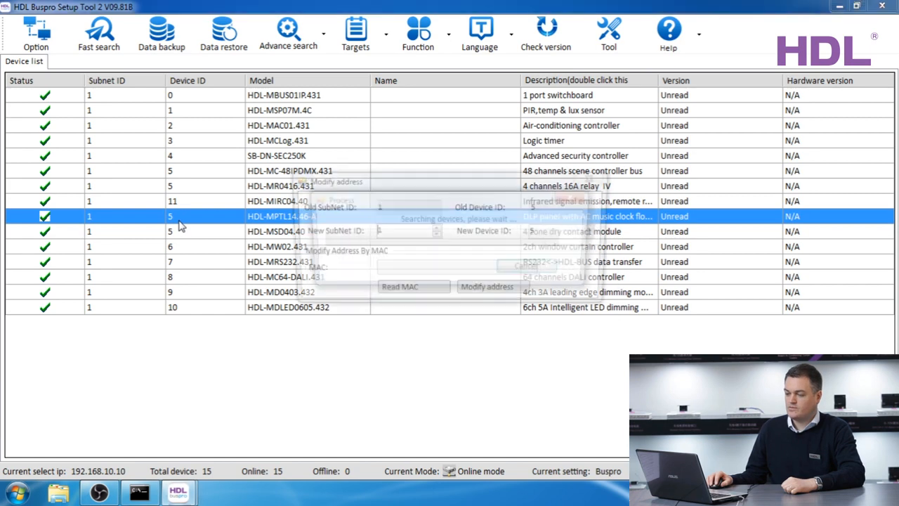
text(1)
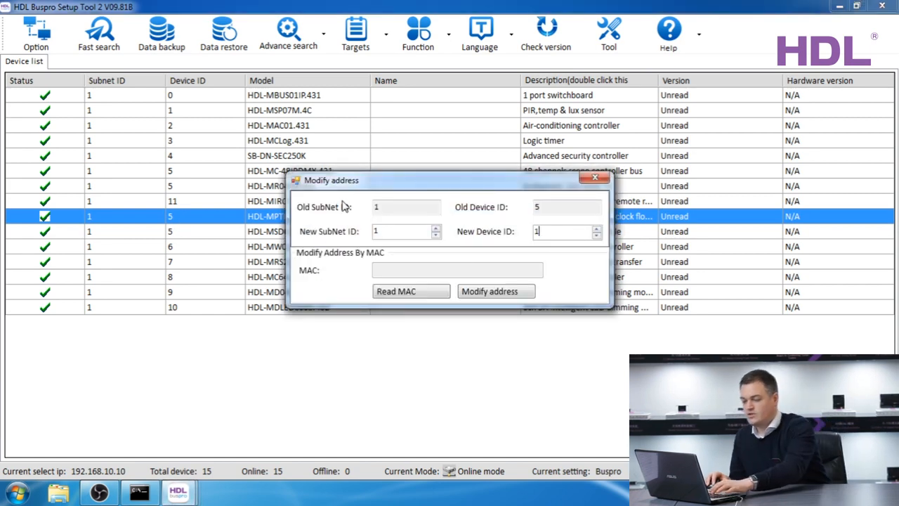
click(492, 291)
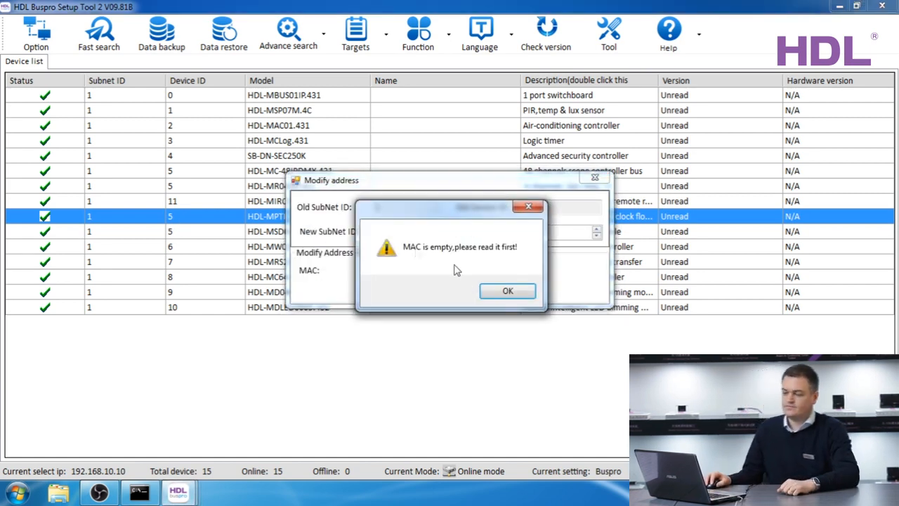
click(510, 294)
click(425, 295)
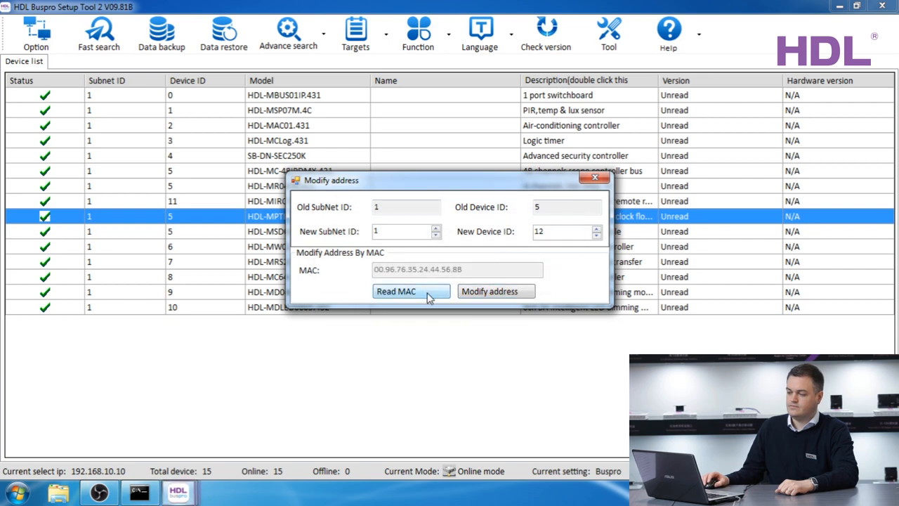
click(490, 292)
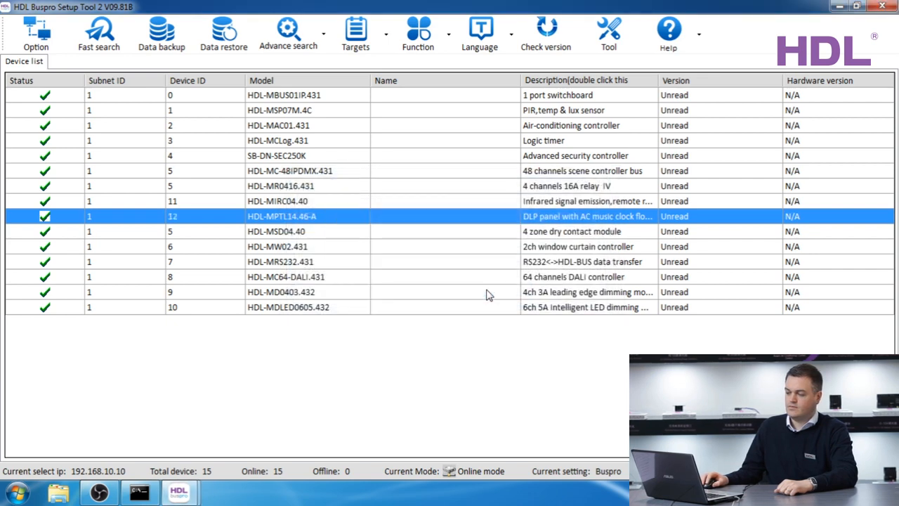
Set the new device ID of the HDL-MSD04.40 dry contact module to 13
click(257, 232)
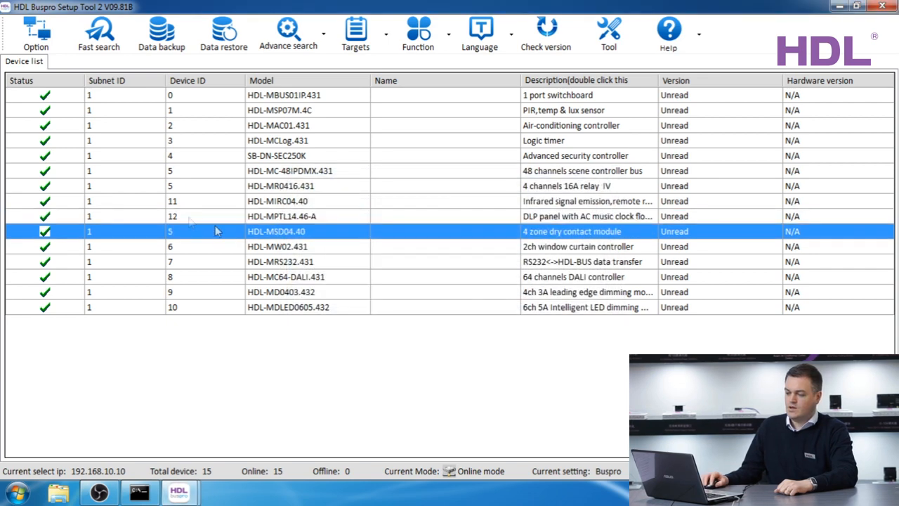
double_click(174, 237)
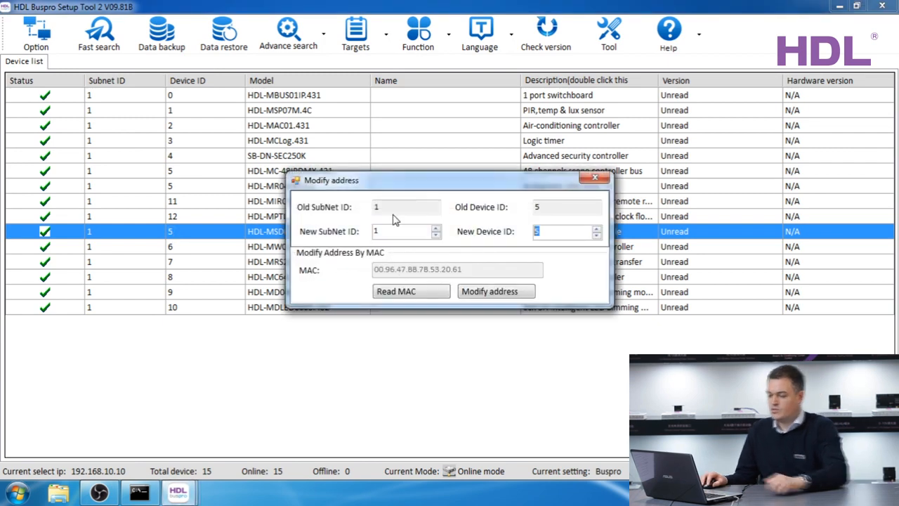
text(13)
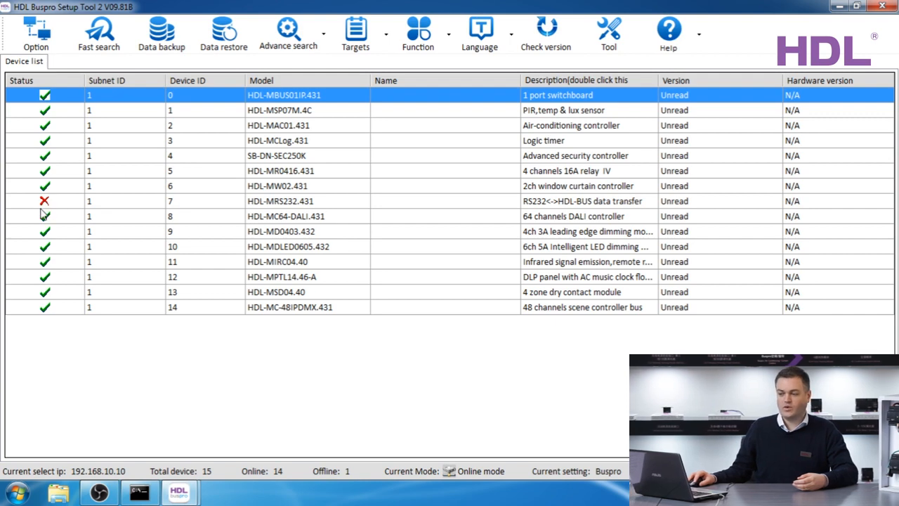
Repeat the fast search to refresh the status of the bus devices, and delete all devices from the list
click(87, 46)
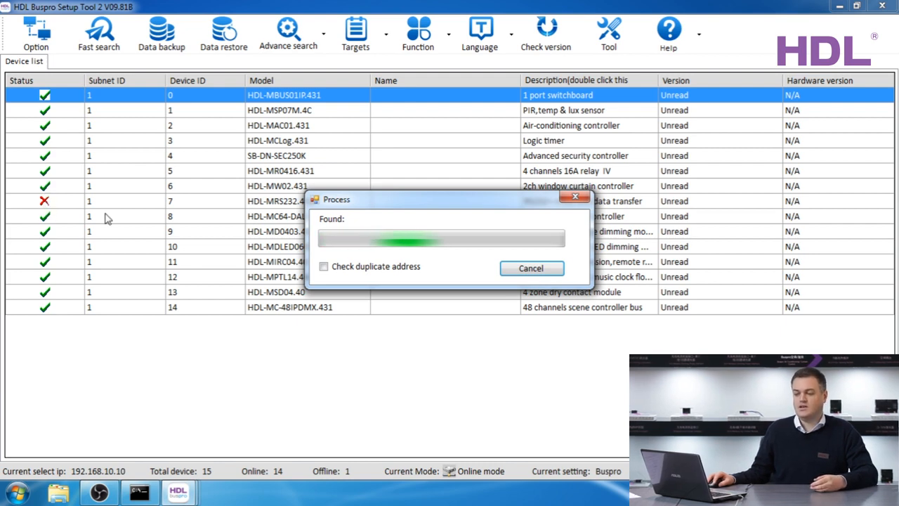
click(533, 270)
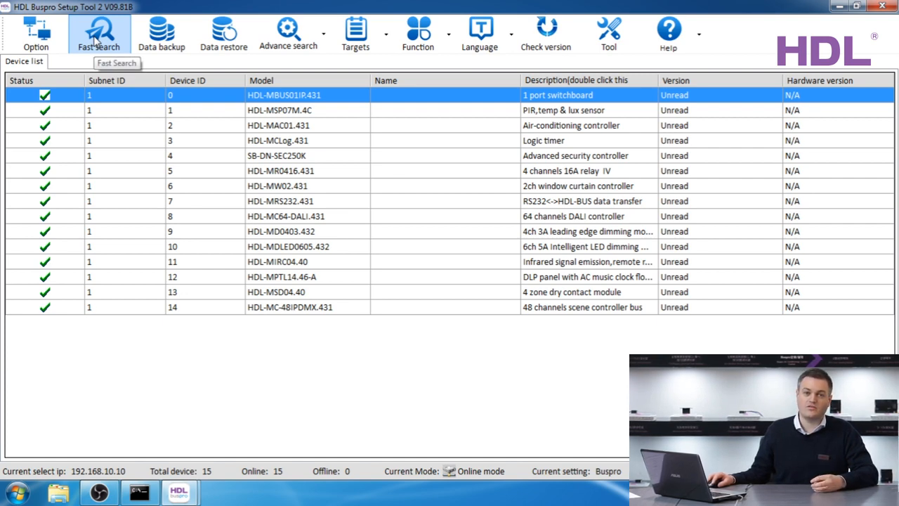
click(181, 158)
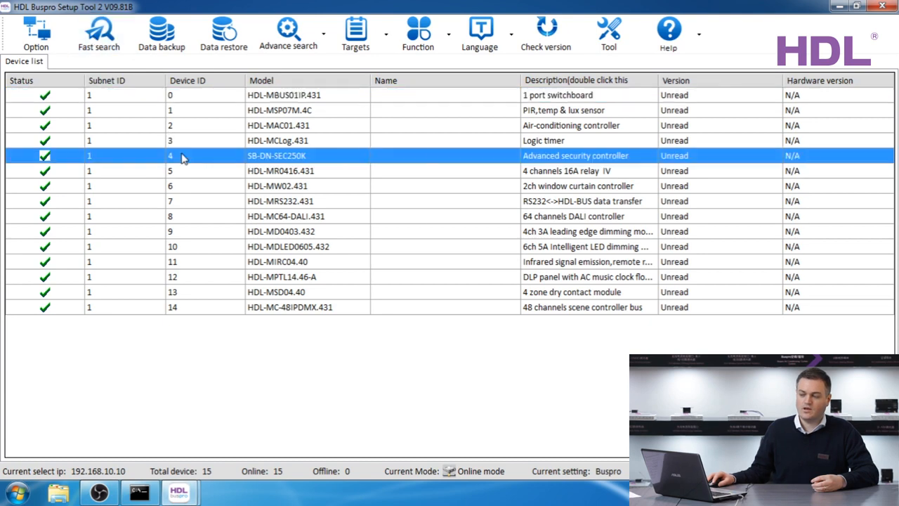
right_click(181, 158)
click(204, 206)
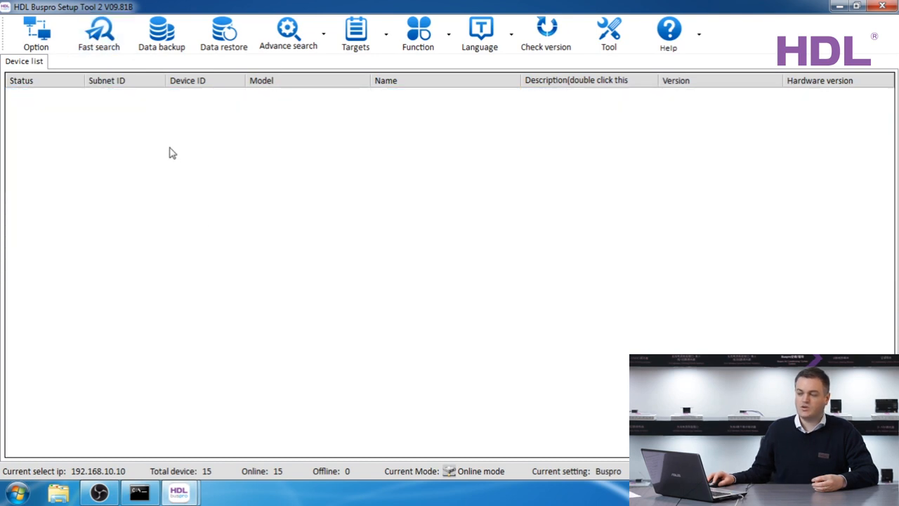
Manually add the device with subnet ID 1 and device ID 1 through Advance search
click(288, 29)
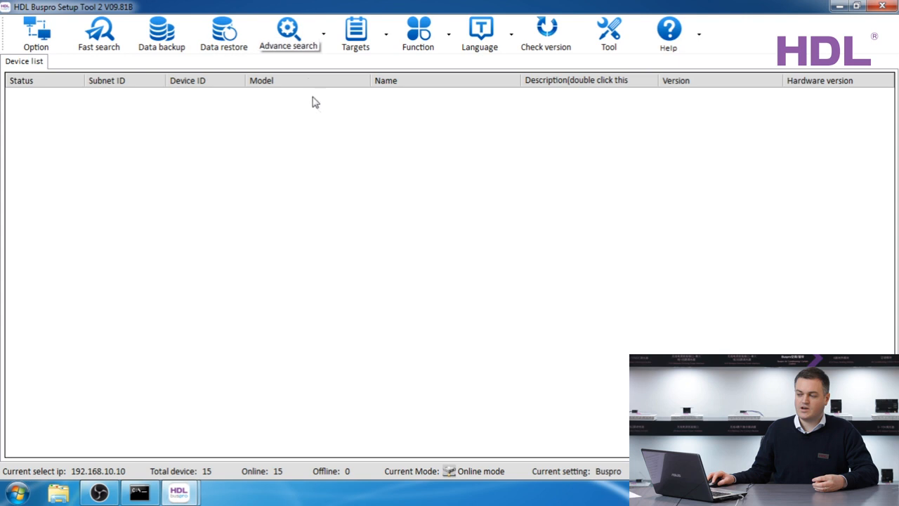
click(291, 37)
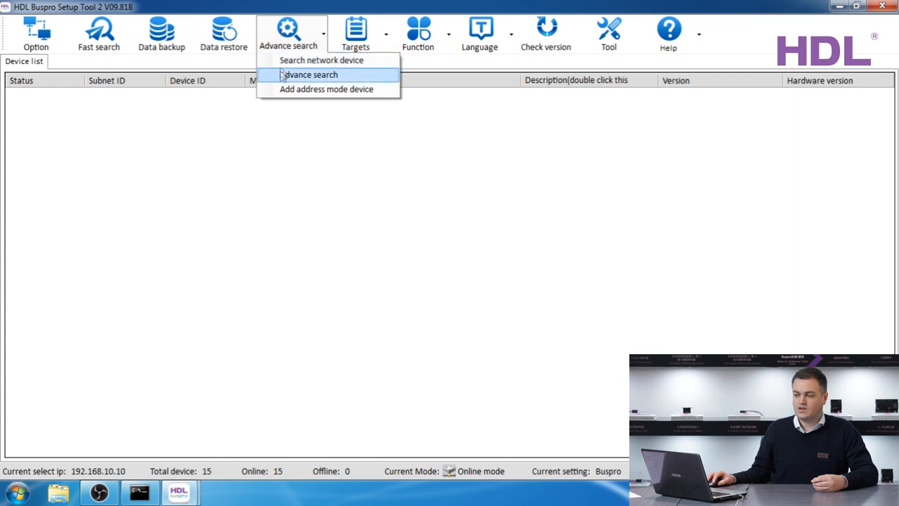
click(345, 78)
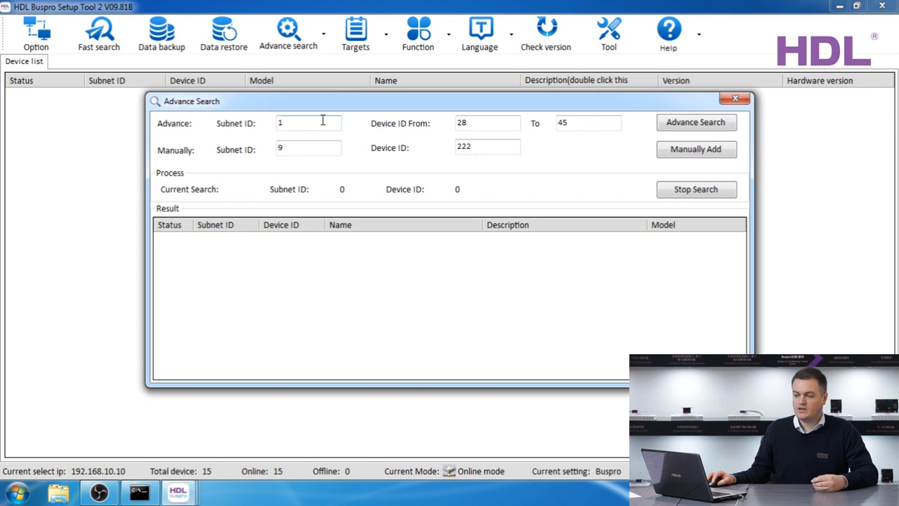
double_click(290, 148)
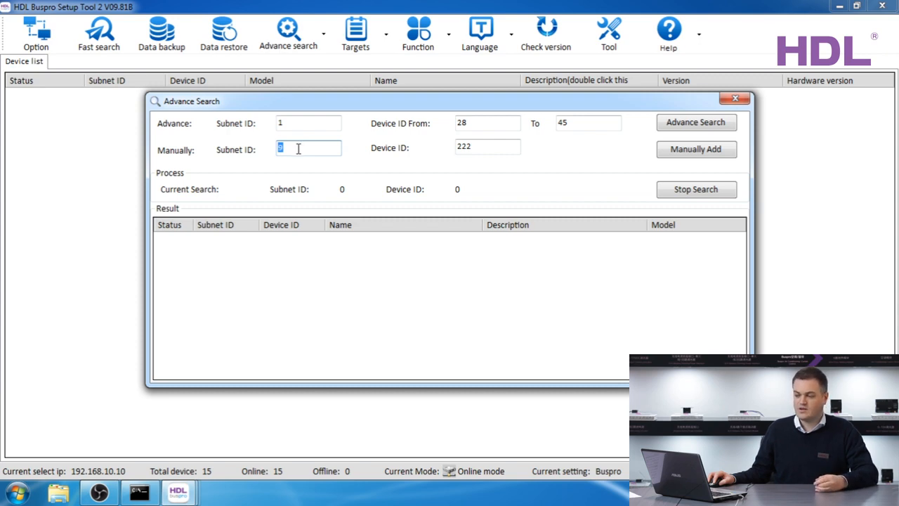
text(1)
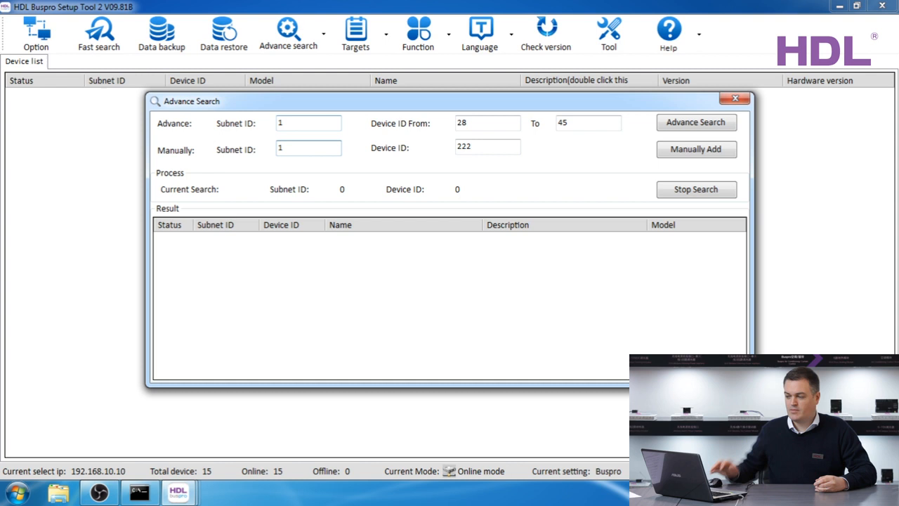
double_click(483, 146)
text(1)
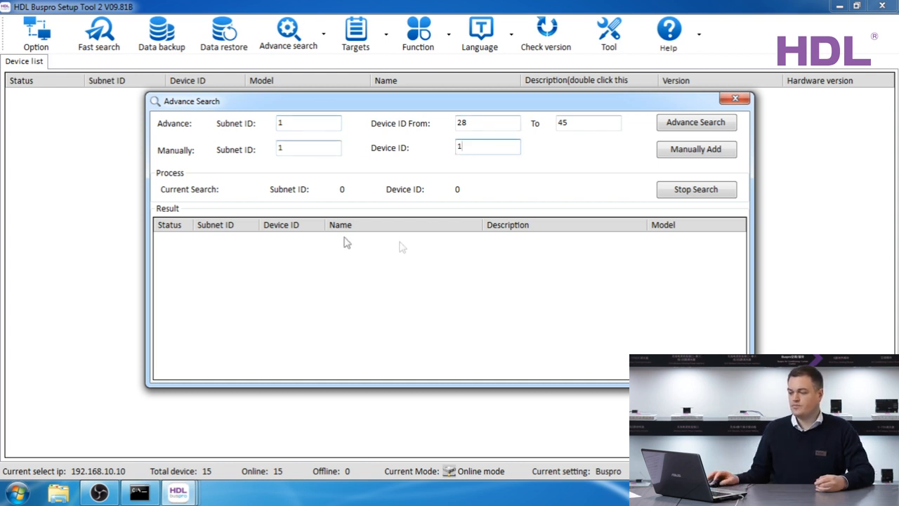
click(730, 153)
drag(380, 104, 377, 154)
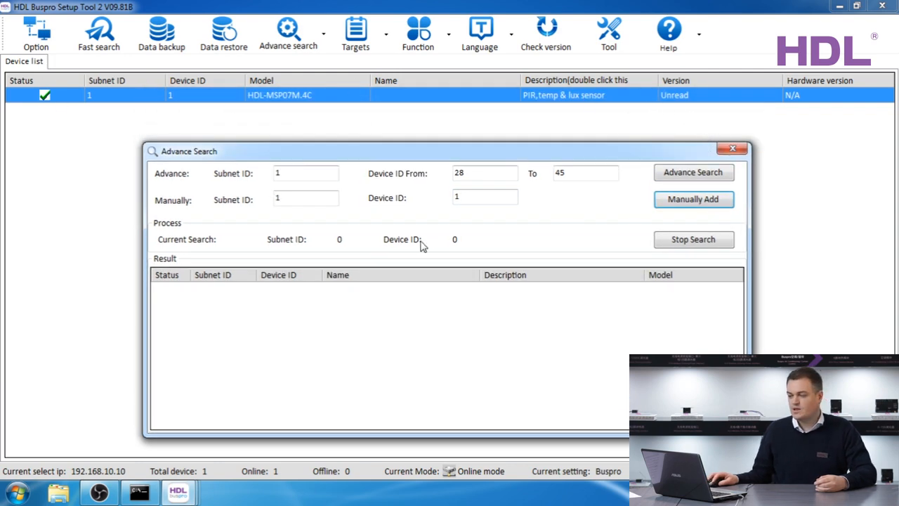
Run an advance search on subnet ID 1 for device IDs 2 to 14, review the results and close the search window
double_click(484, 174)
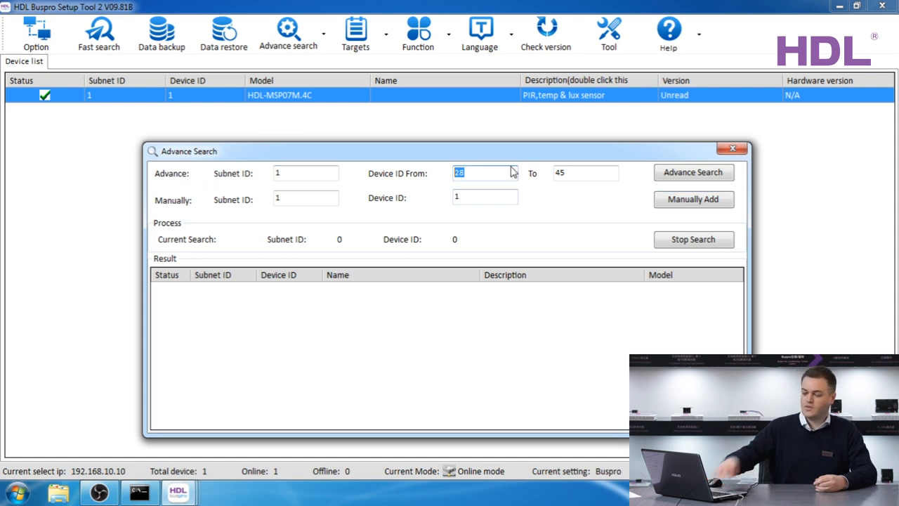
text(2)
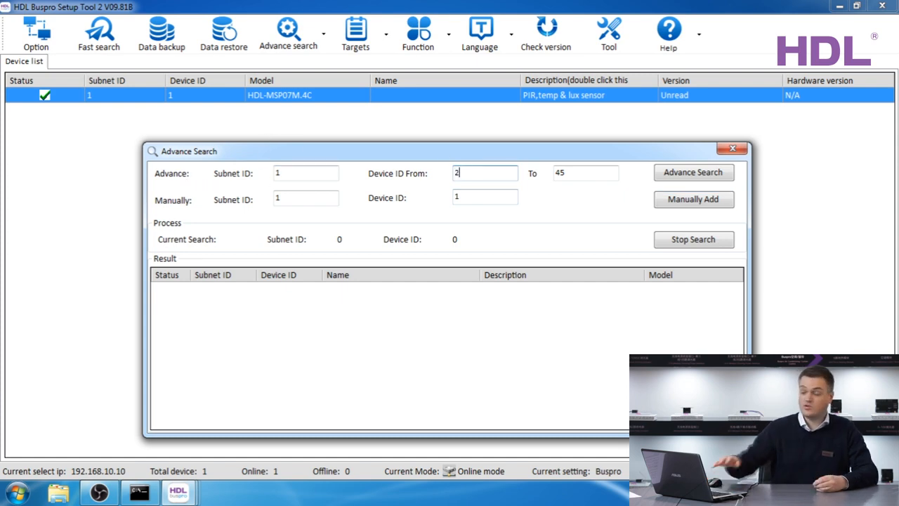
double_click(598, 173)
text(14)
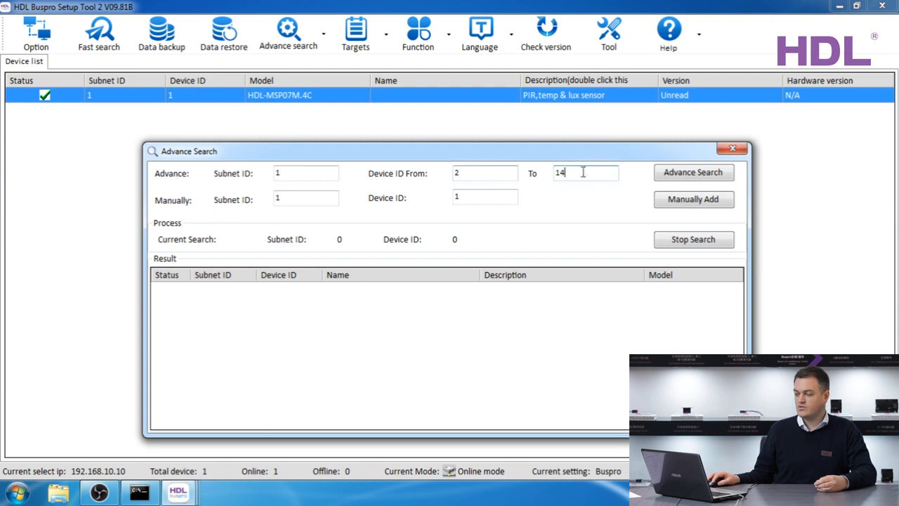
click(676, 175)
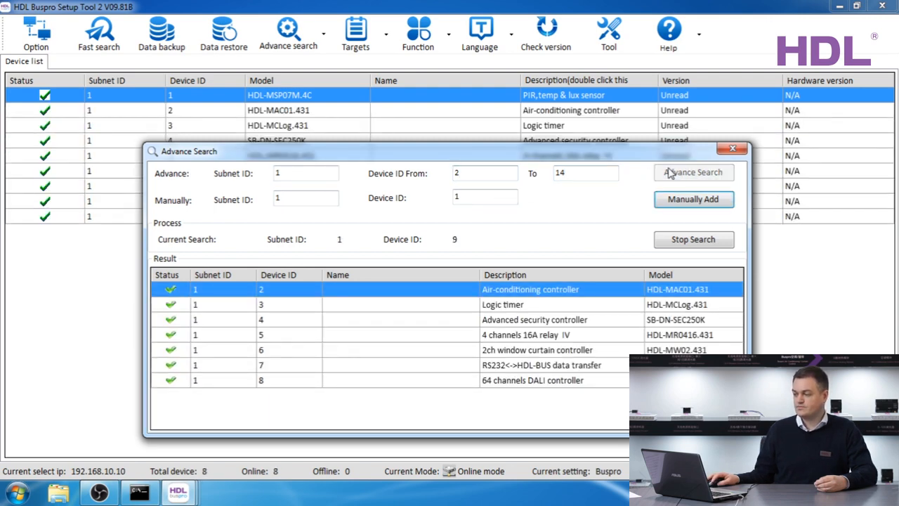
drag(556, 156, 502, 73)
drag(695, 350, 753, 475)
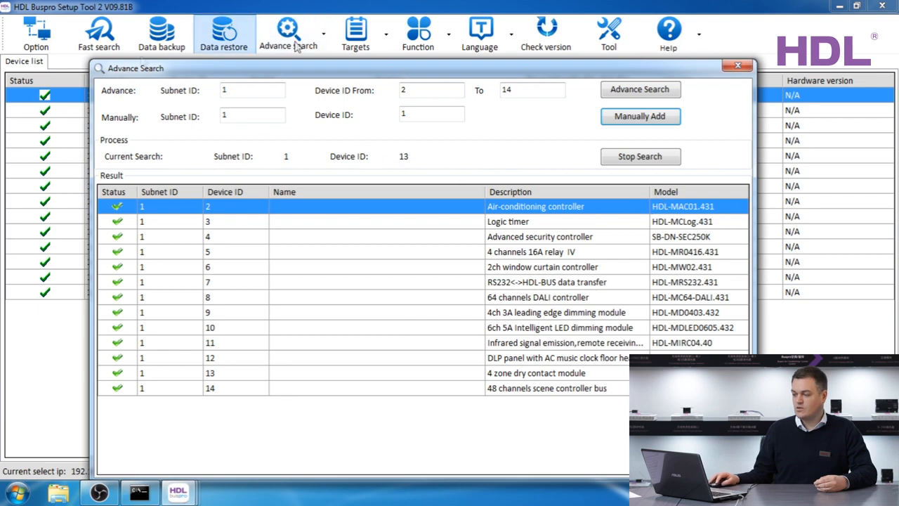
click(738, 67)
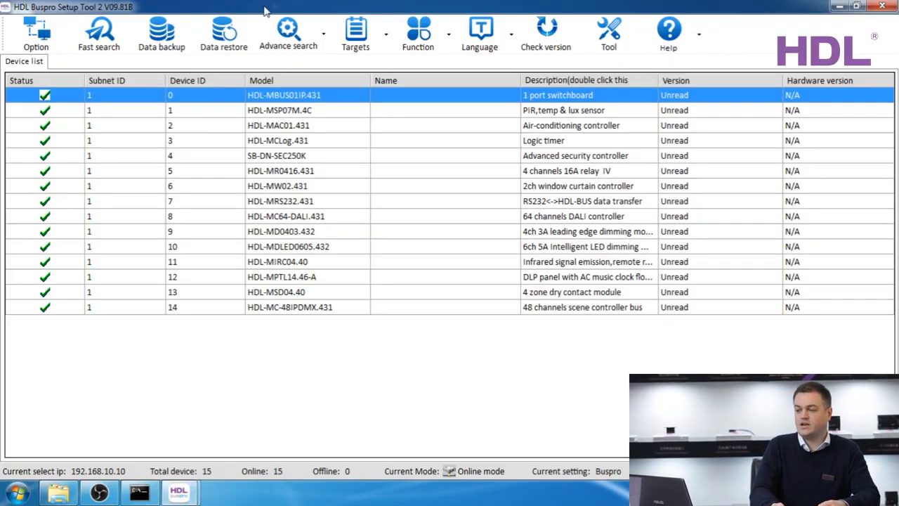
Open the data backup and mark the HDL-MAC01.431 air-conditioning controller and the HDL-MR0416.431 relay for backup
click(148, 40)
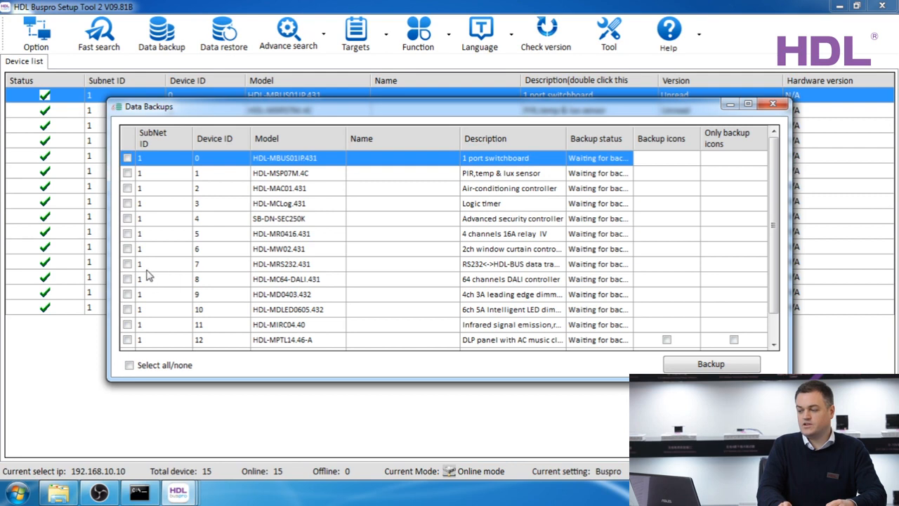
click(129, 365)
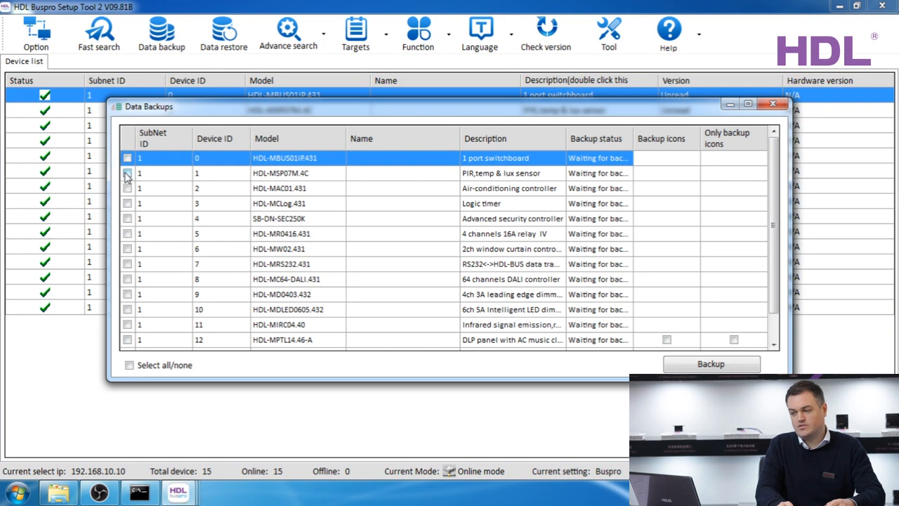
click(128, 189)
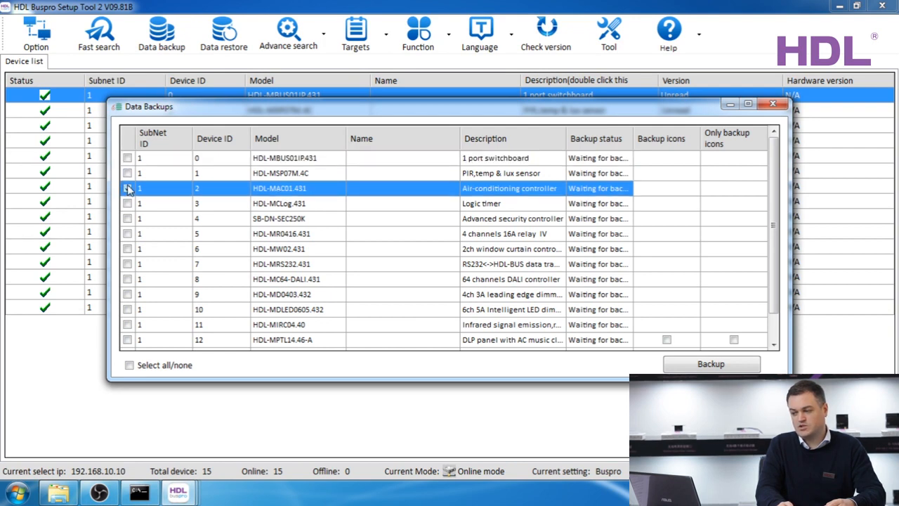
click(128, 188)
click(127, 234)
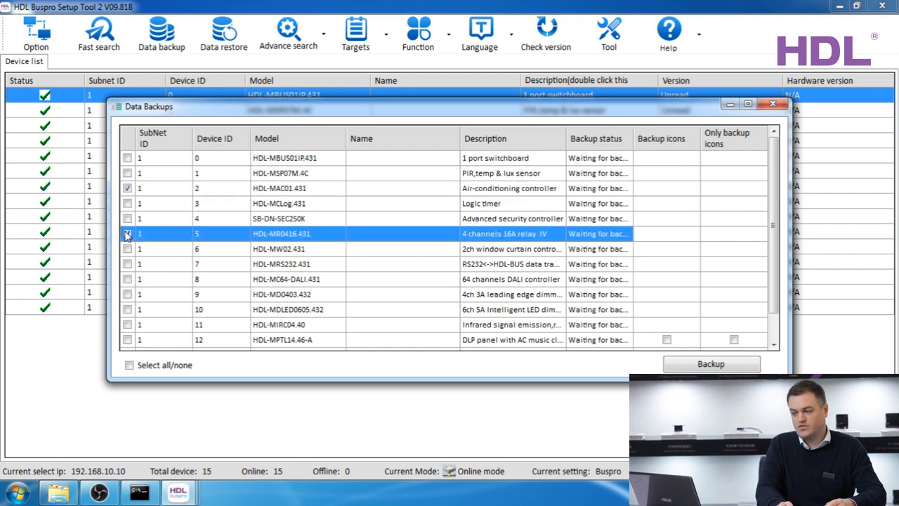
click(128, 234)
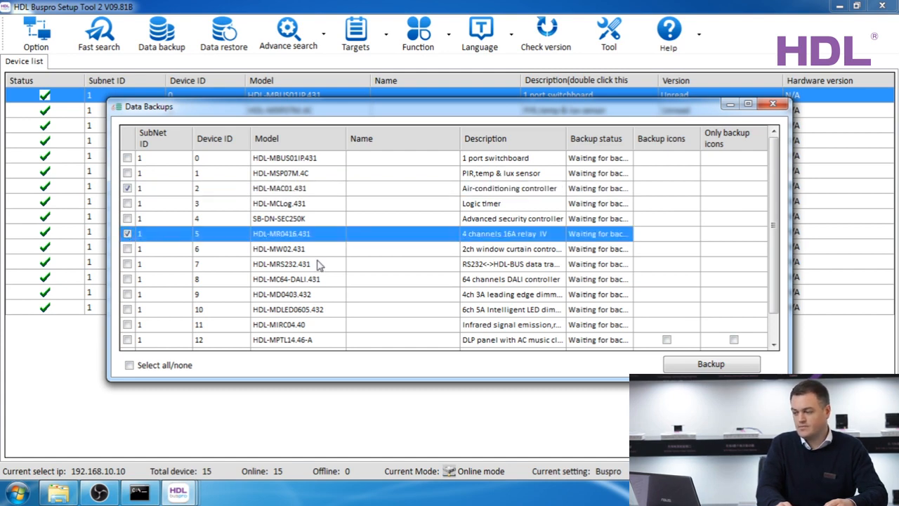
Back up the marked devices to a file named backup_2019_04 in a new Desktop folder named Backup Example
click(698, 371)
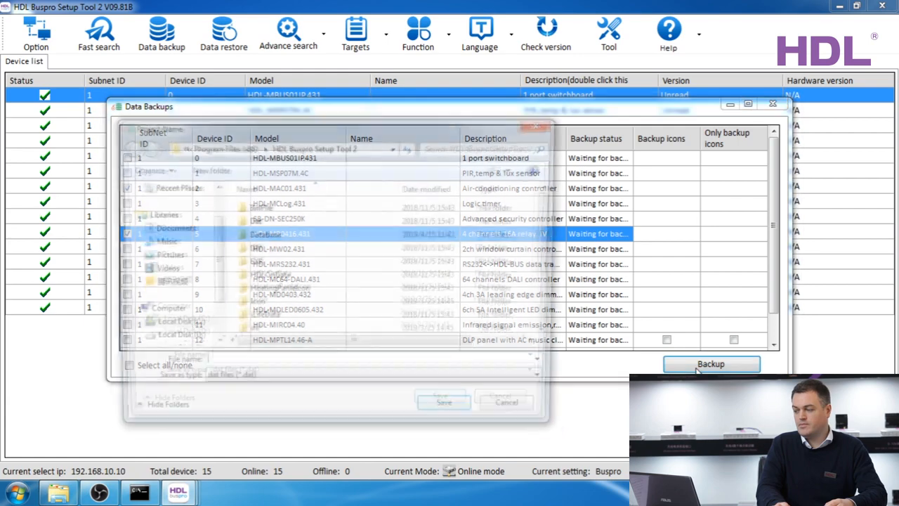
scroll(216, 198, up, 1)
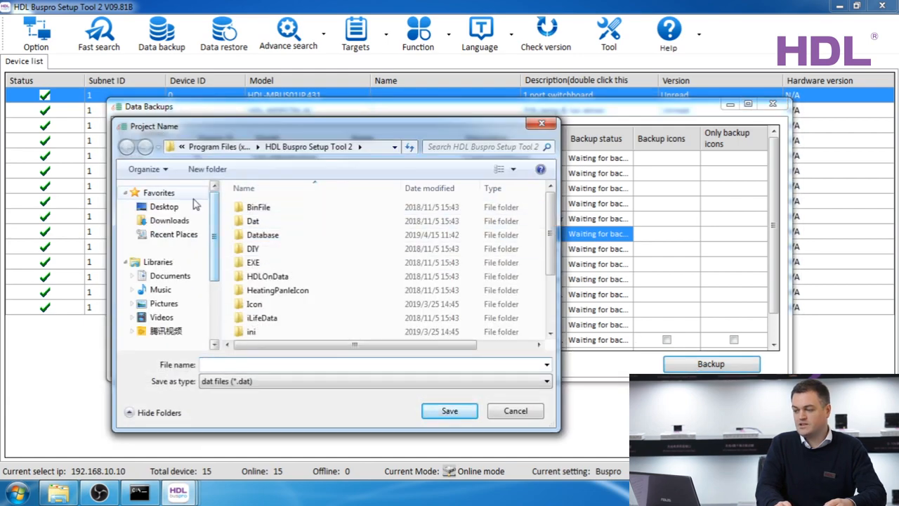
click(203, 207)
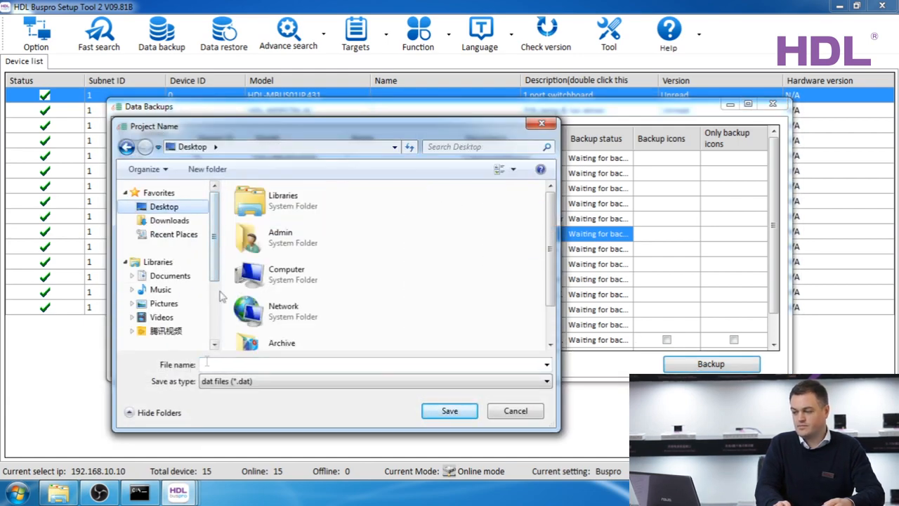
click(207, 172)
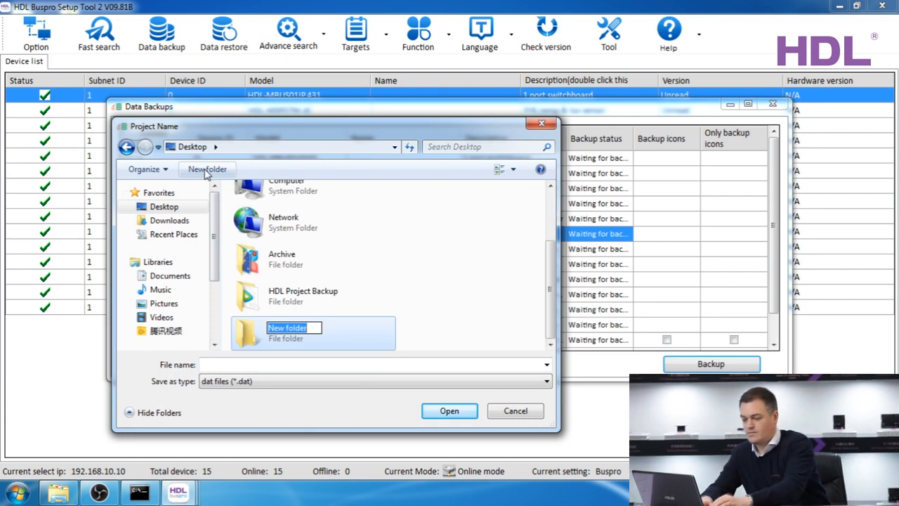
text(Backup Examp)
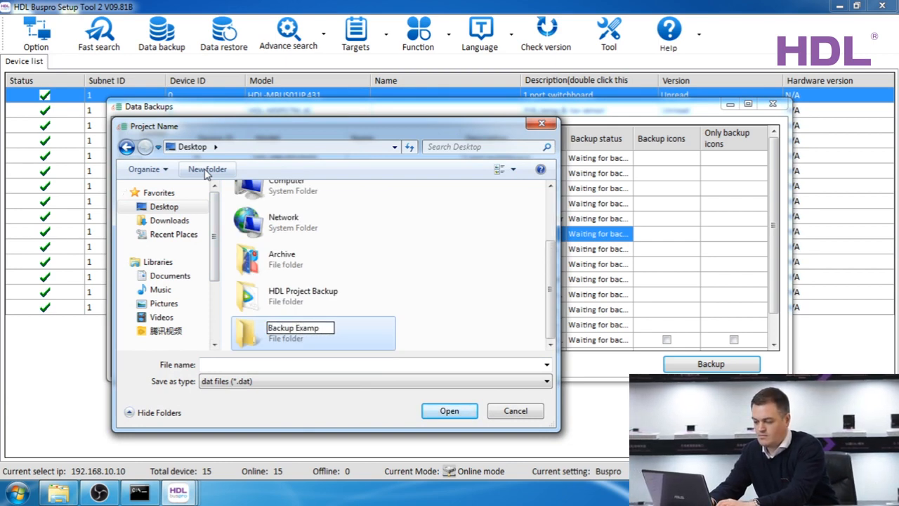
text(le)
key(Return)
key(Return)
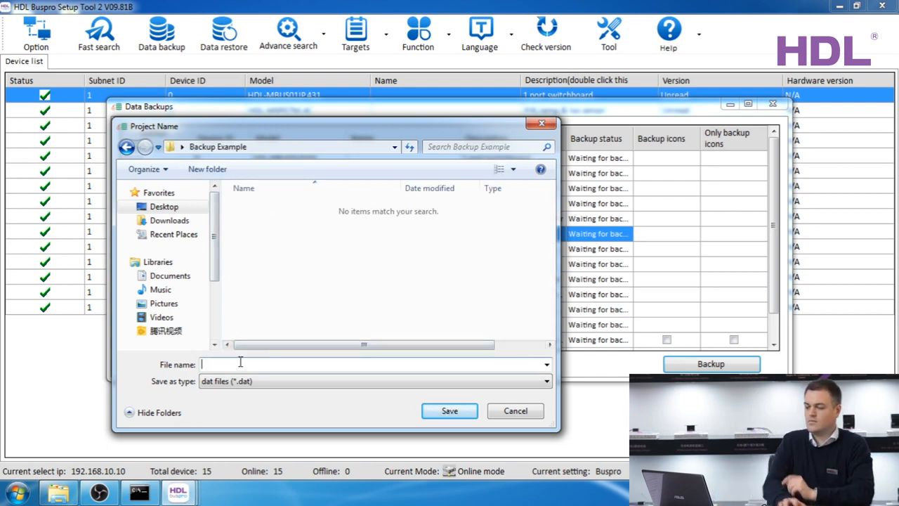
text(backup_2019_04)
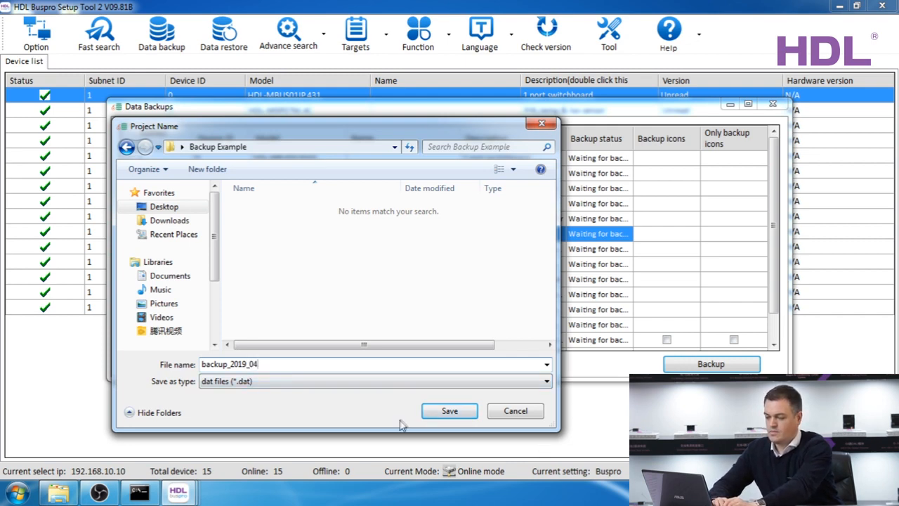
click(450, 411)
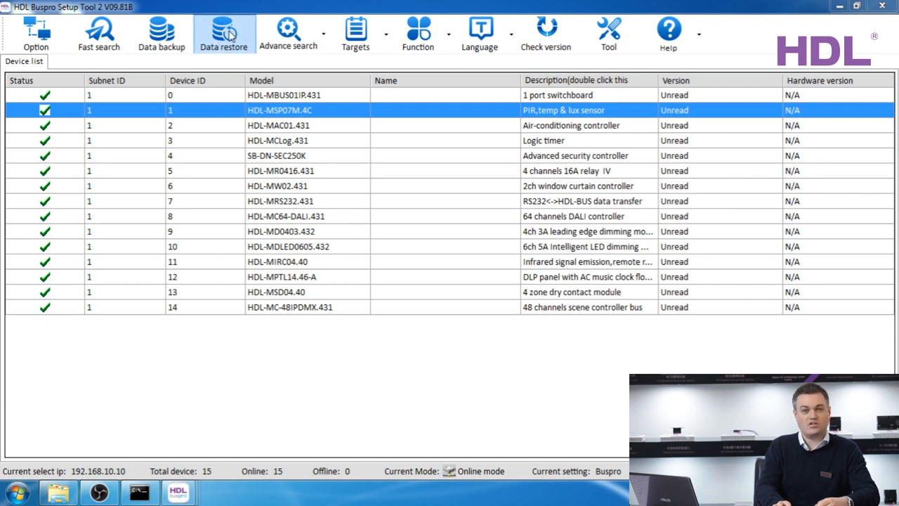
Load the air-conditioning controller's backup for data restore and mark it in the restore list
click(231, 36)
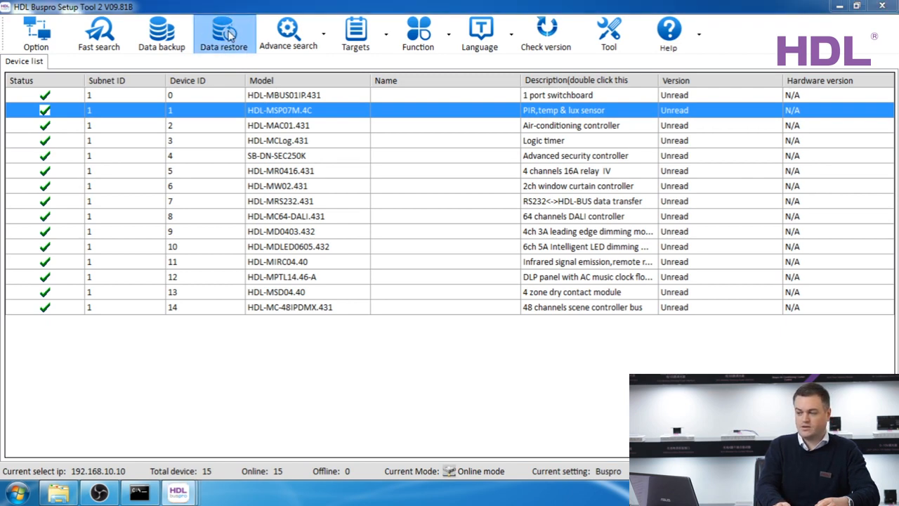
double_click(159, 106)
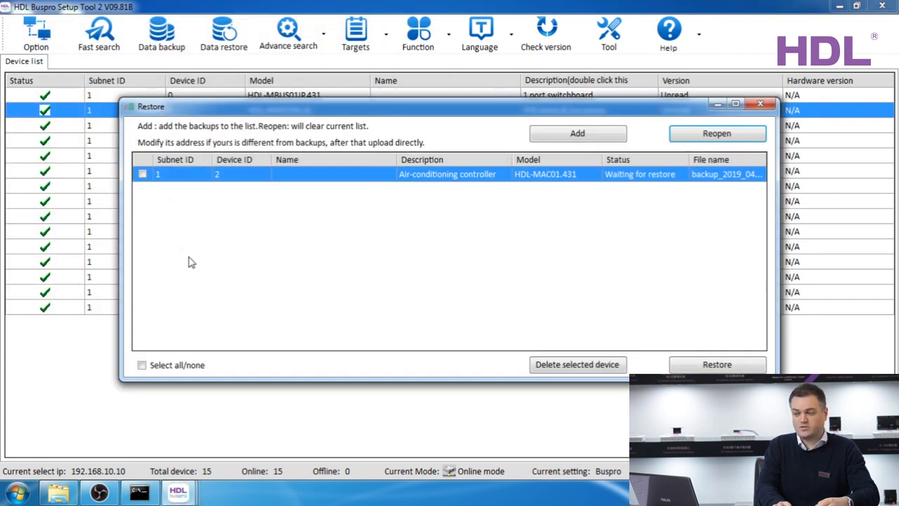
click(142, 175)
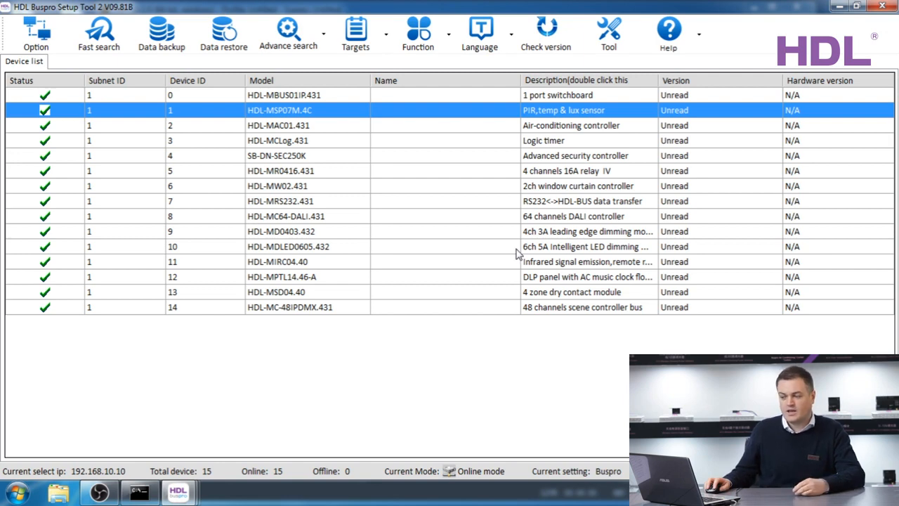
Read the firmware version of the HDL-MR0416.431 relay
click(261, 176)
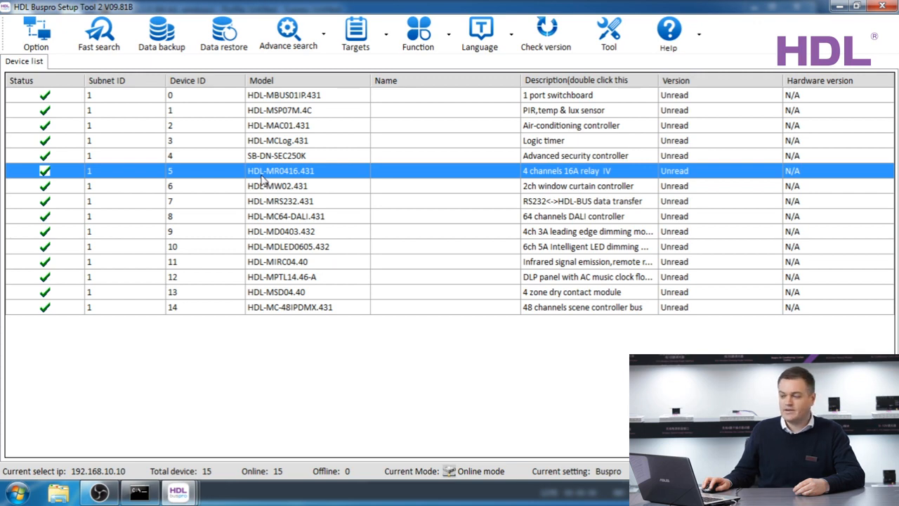
right_click(262, 178)
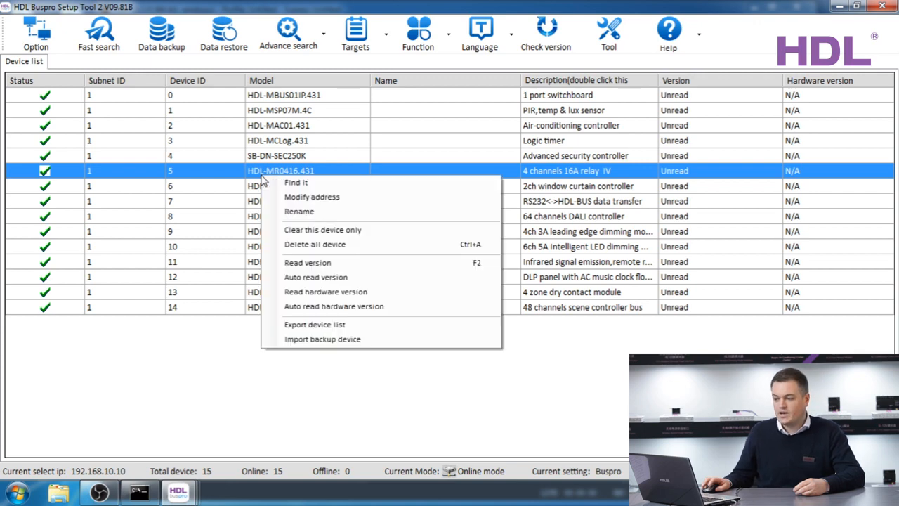
click(312, 265)
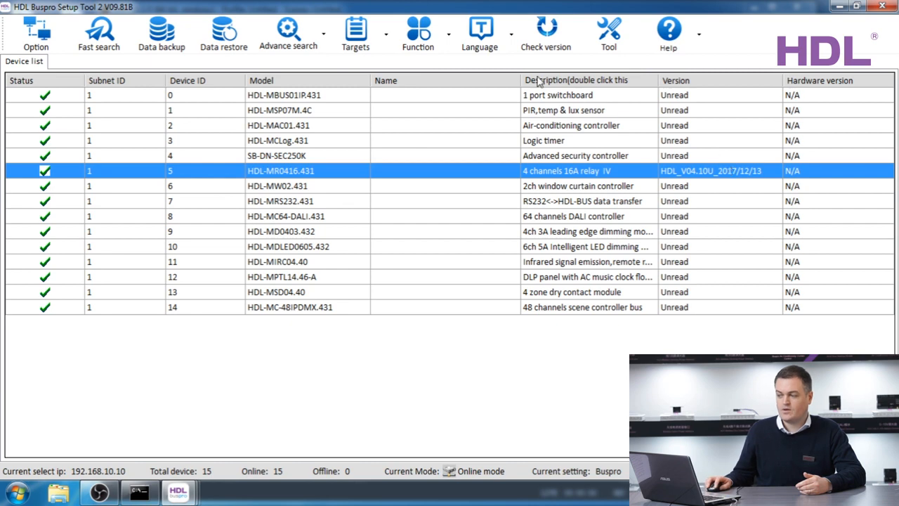
Open the device firmware upgrade, target subnet ID 1 and device ID 5, and read the device type
click(426, 39)
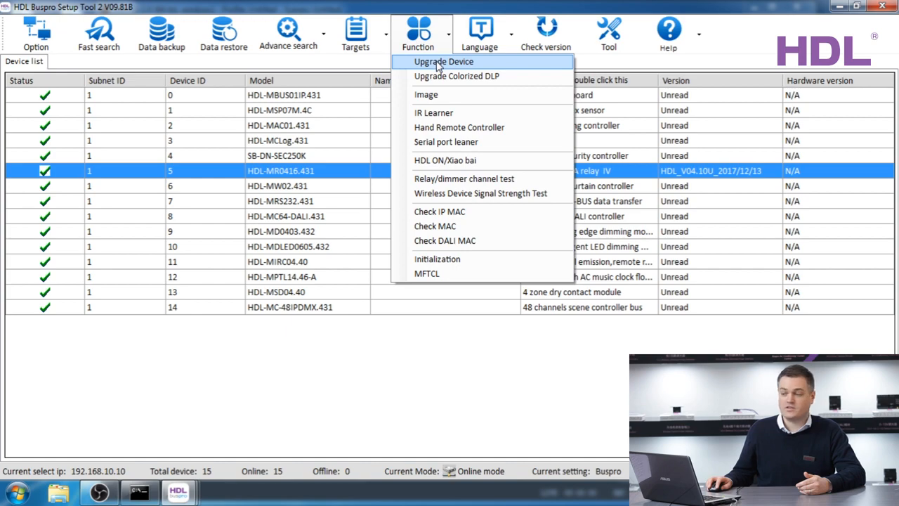
click(437, 64)
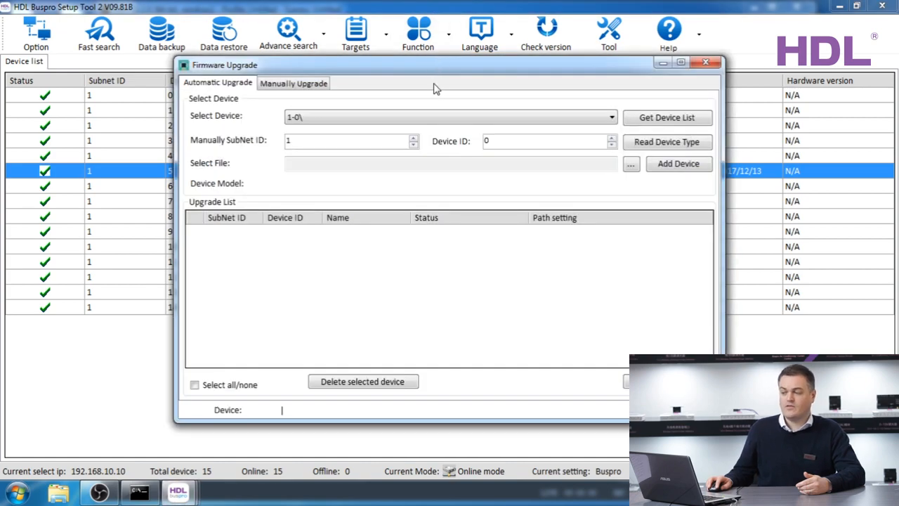
drag(437, 70, 506, 221)
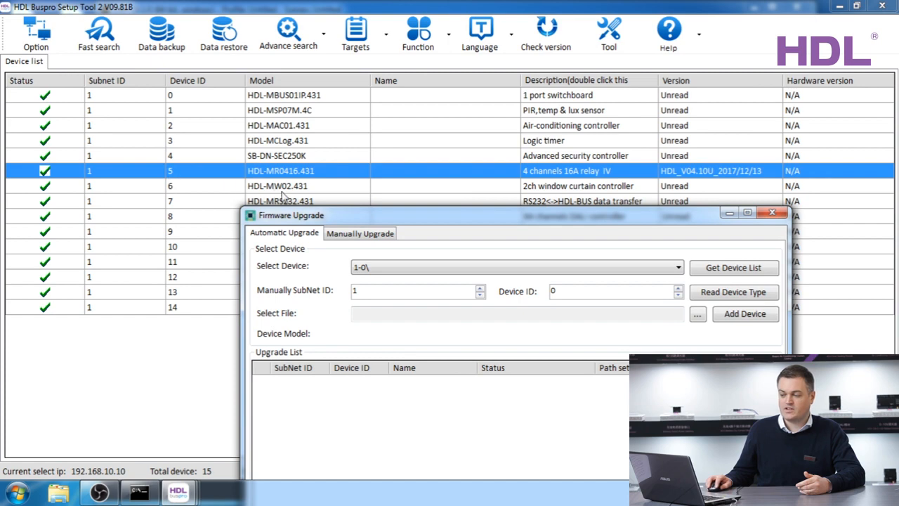
drag(300, 211, 255, 67)
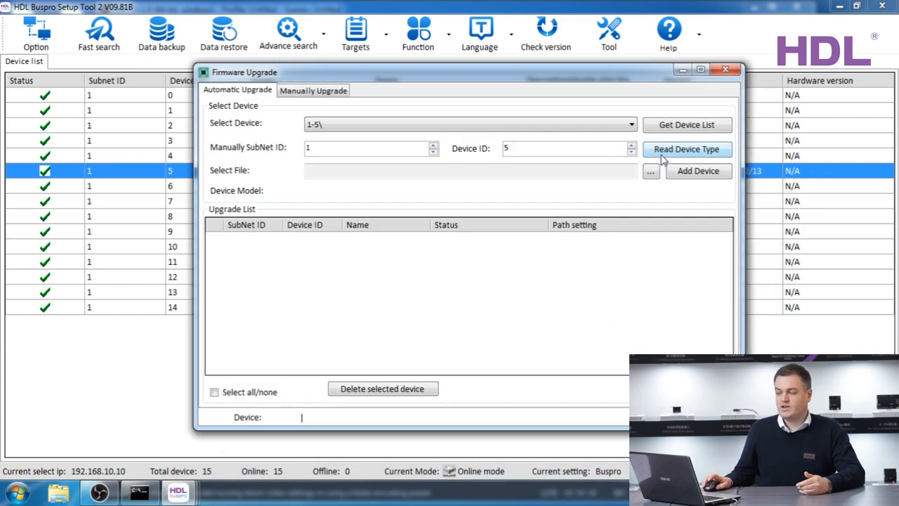
click(661, 153)
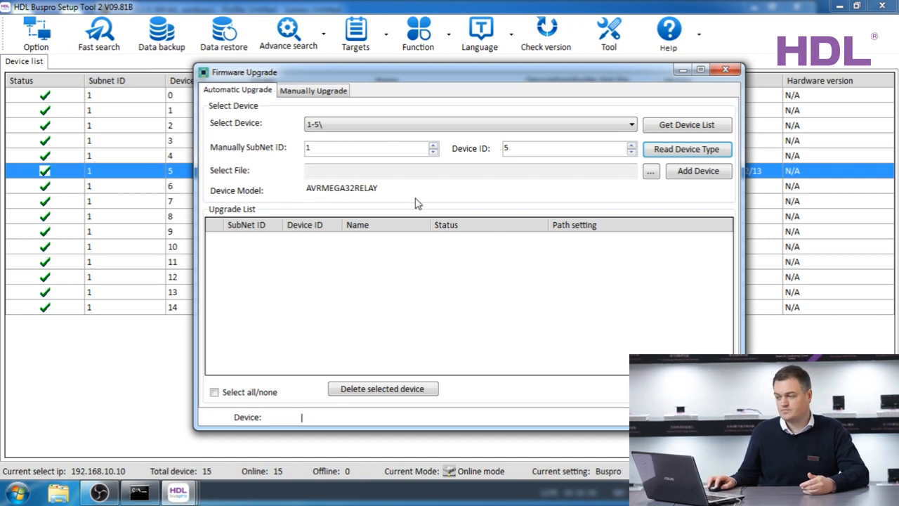
Choose the firmware file FW-HDL-MR0416.431_V04.10U(2016-05-23).bin from the Desktop and add device 1-5 to the upgrade list
click(649, 174)
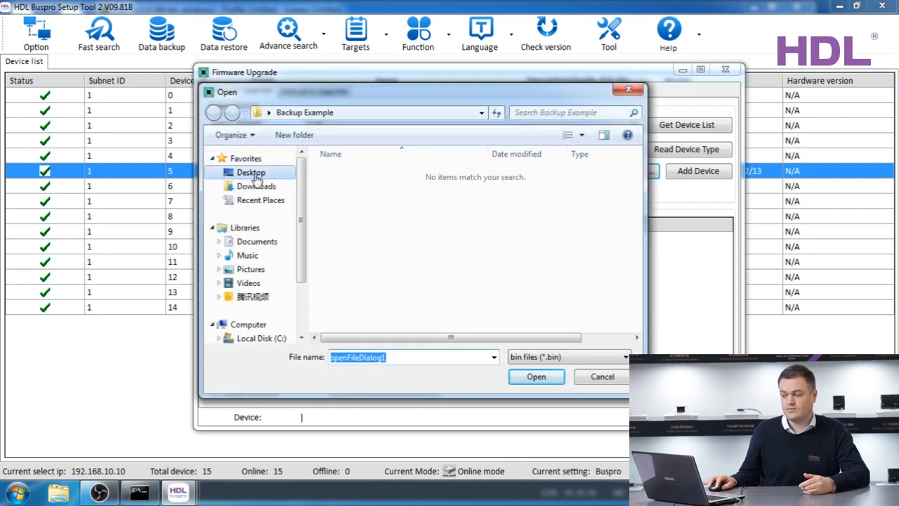
click(252, 174)
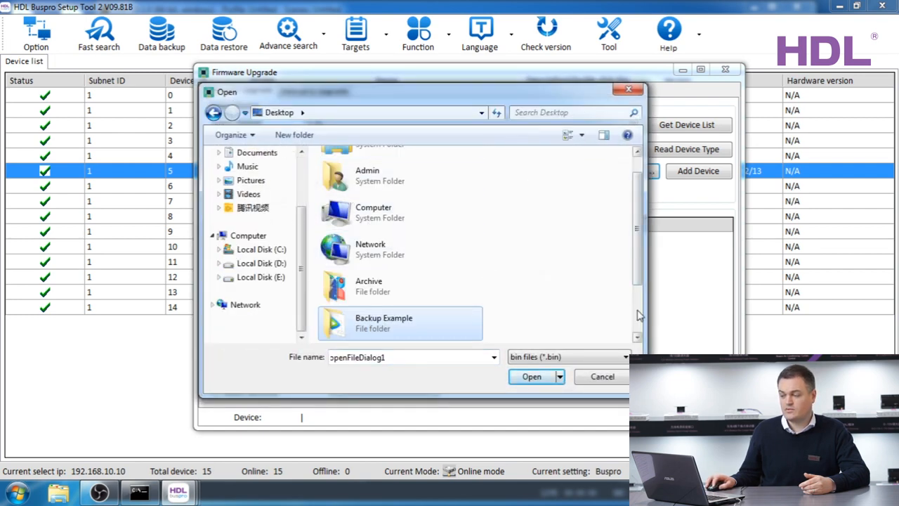
scroll(640, 316, down, 2)
click(383, 327)
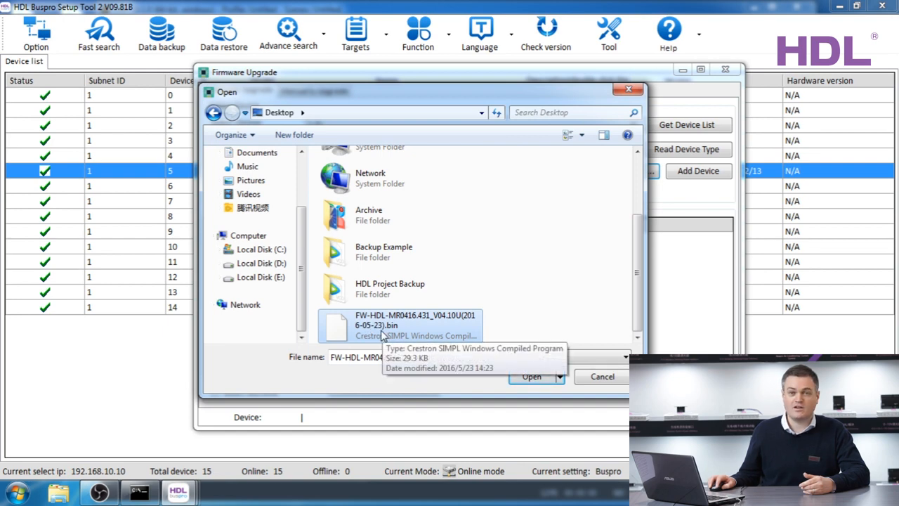
double_click(380, 333)
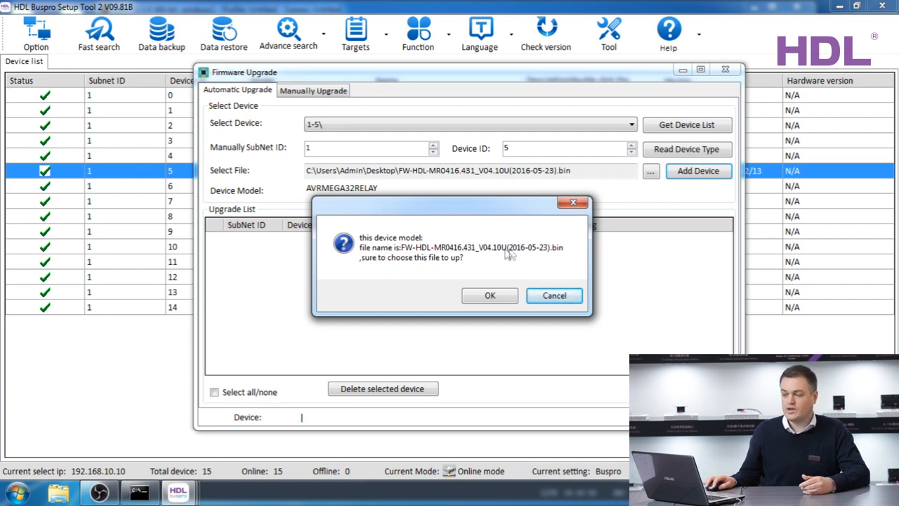
click(480, 299)
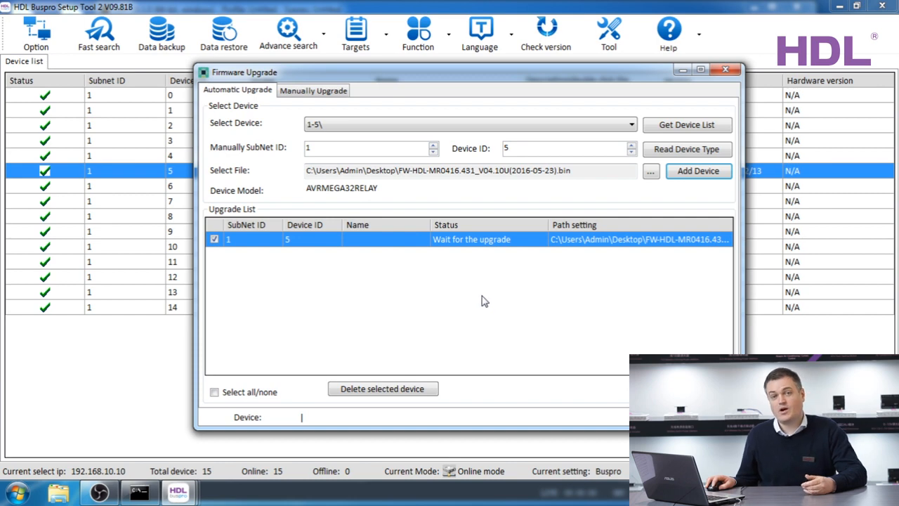
Run the firmware upgrade on device 1-5, close the upgrade window and read the relay's version again
click(389, 124)
click(390, 125)
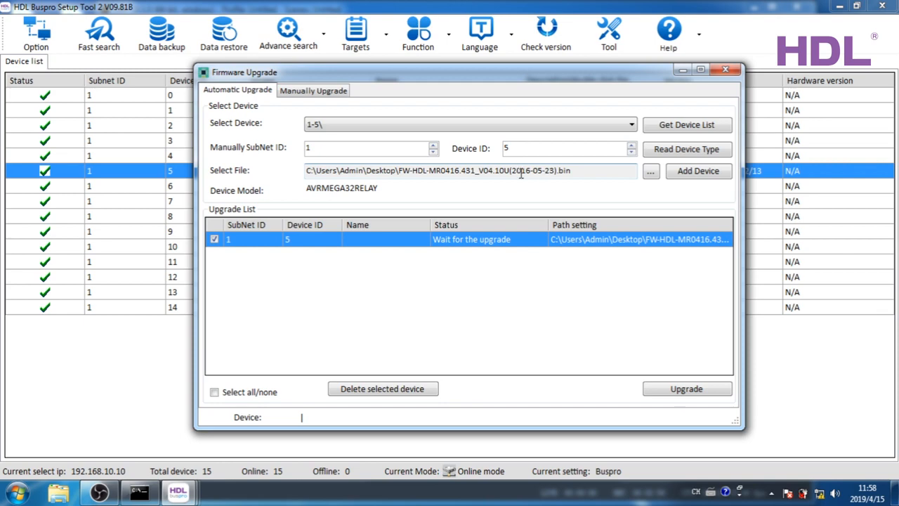
click(671, 392)
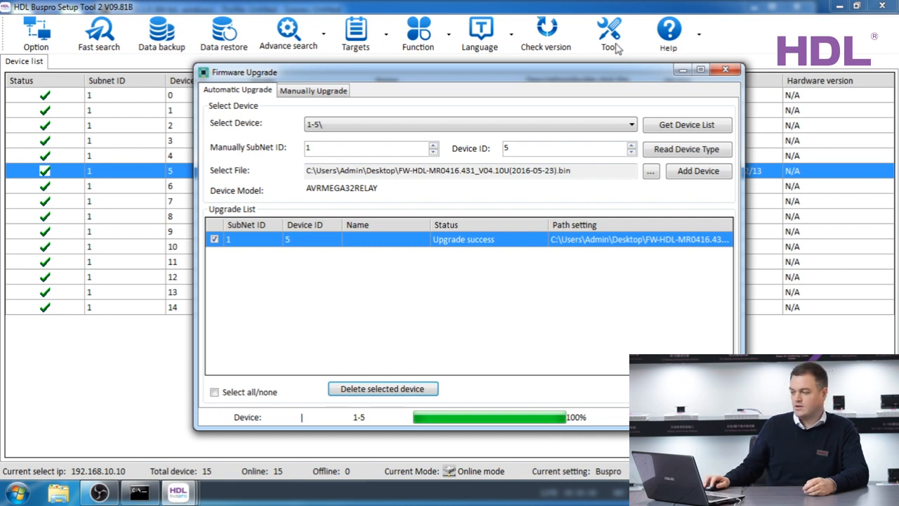
click(726, 70)
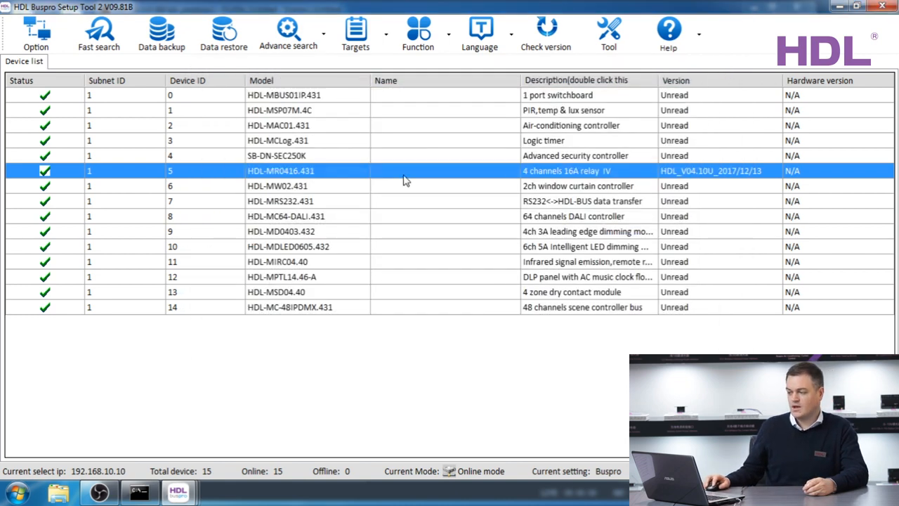
right_click(333, 174)
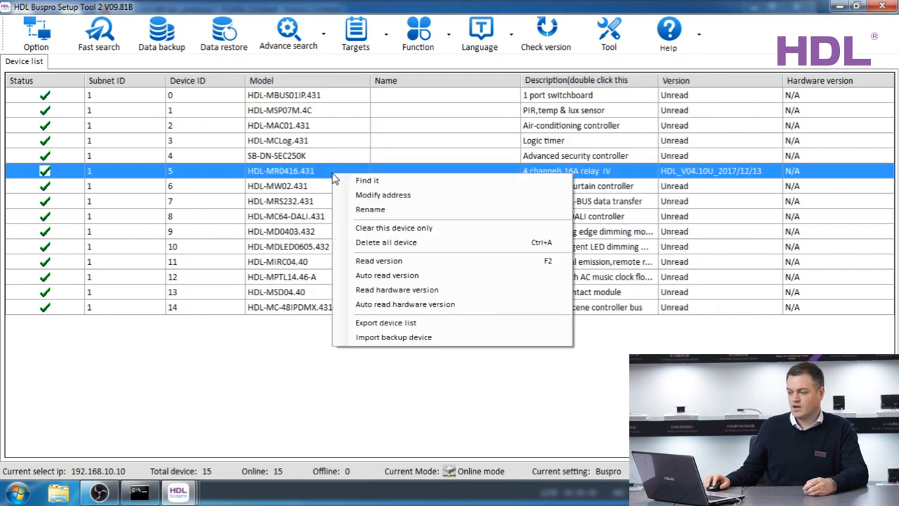
click(373, 262)
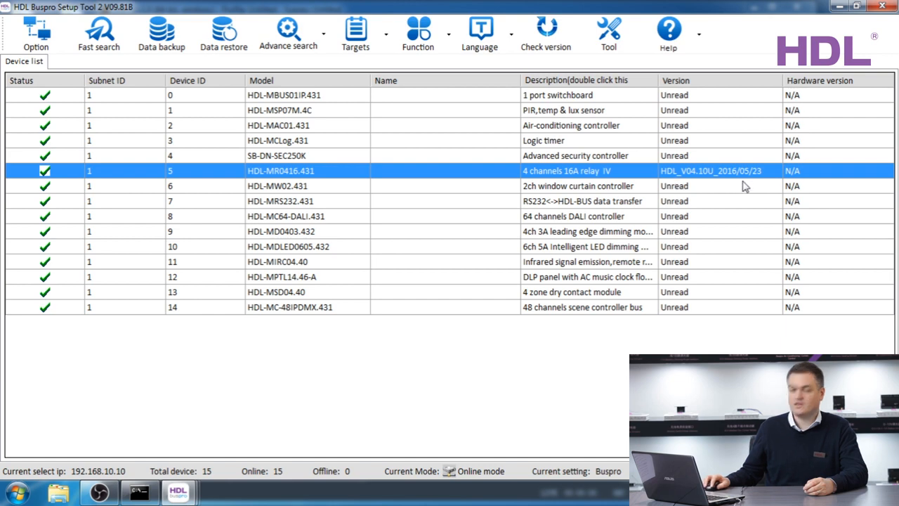
Clear only the HDL-MR0416.431 relay from the device list, then find it again with a fast search and select it
right_click(256, 179)
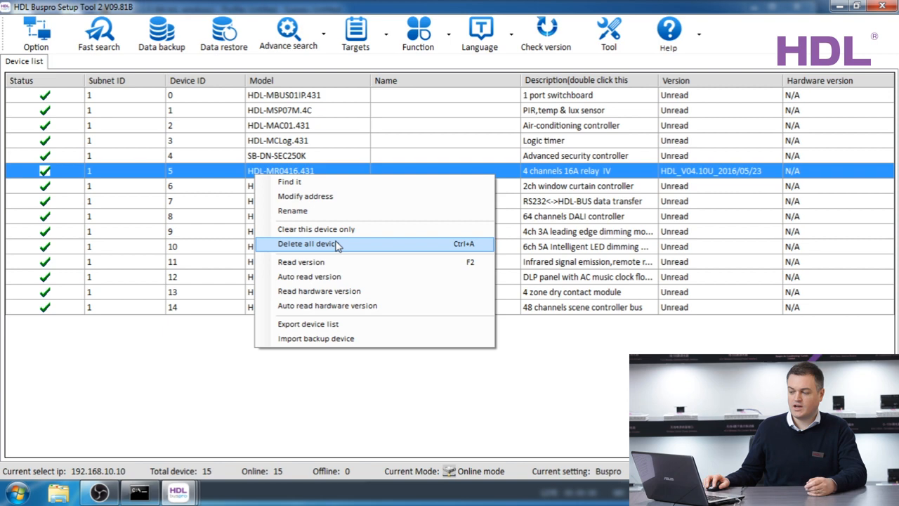
click(335, 234)
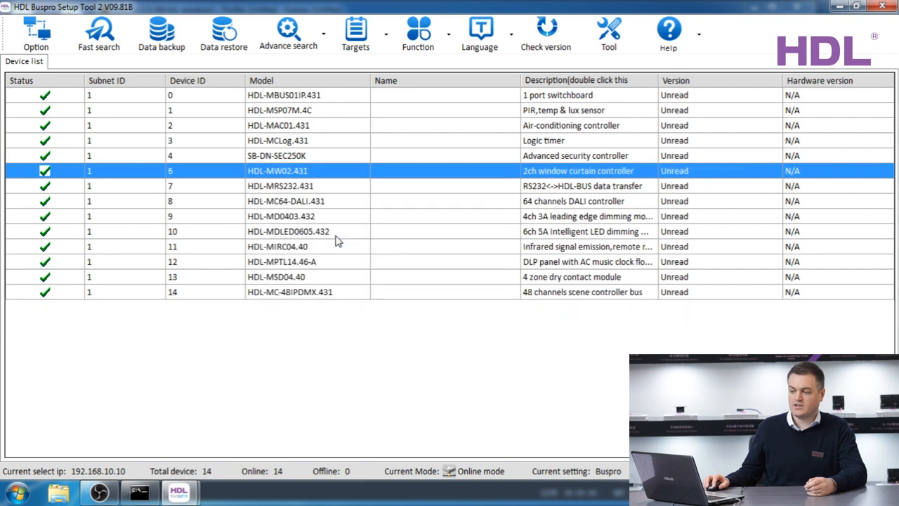
click(98, 35)
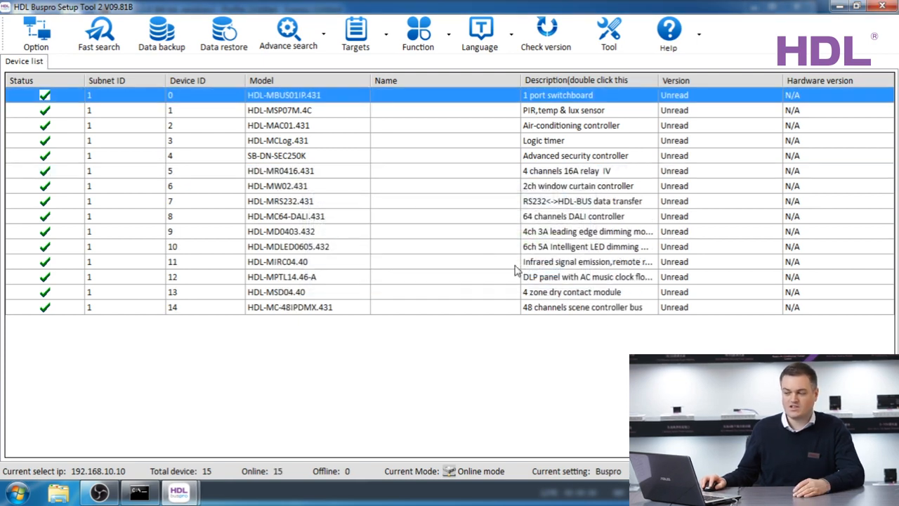
click(293, 173)
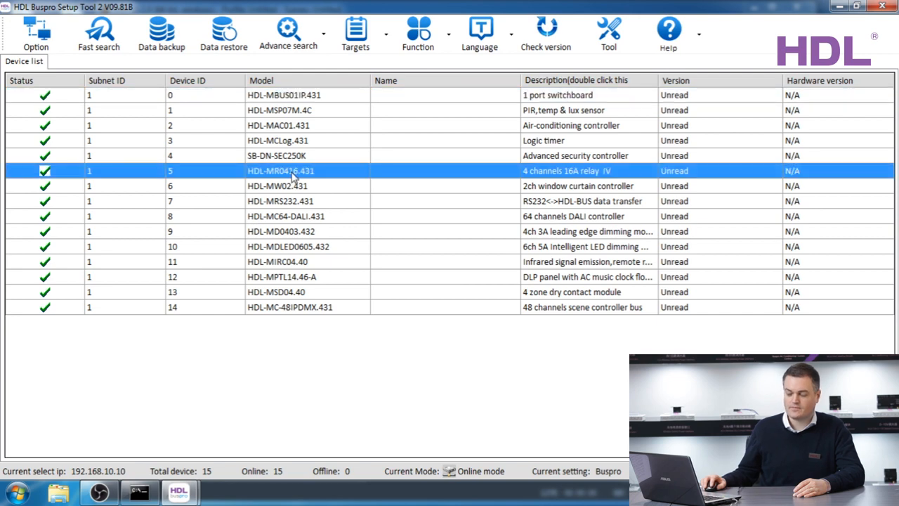